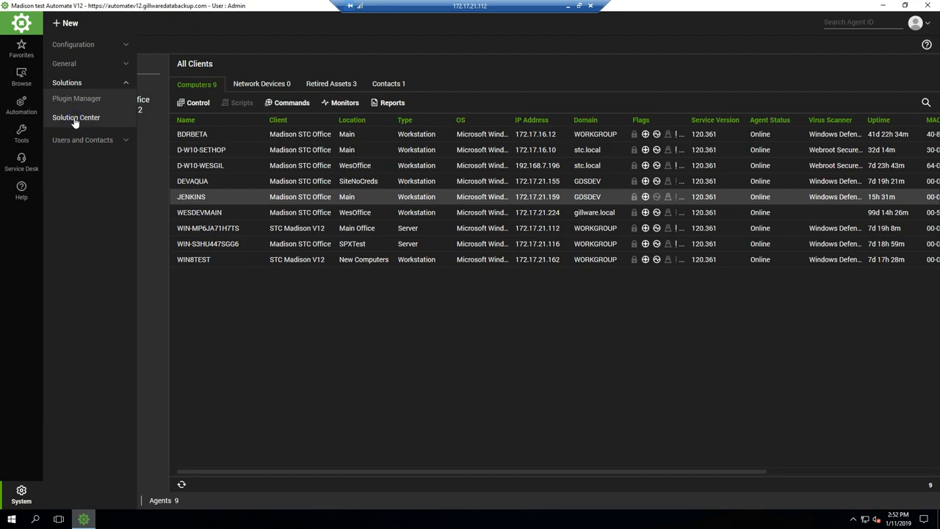
Open the Solution Center and queue the StorageCraft Backup solution from the Backup solutions.
left_click(74, 118)
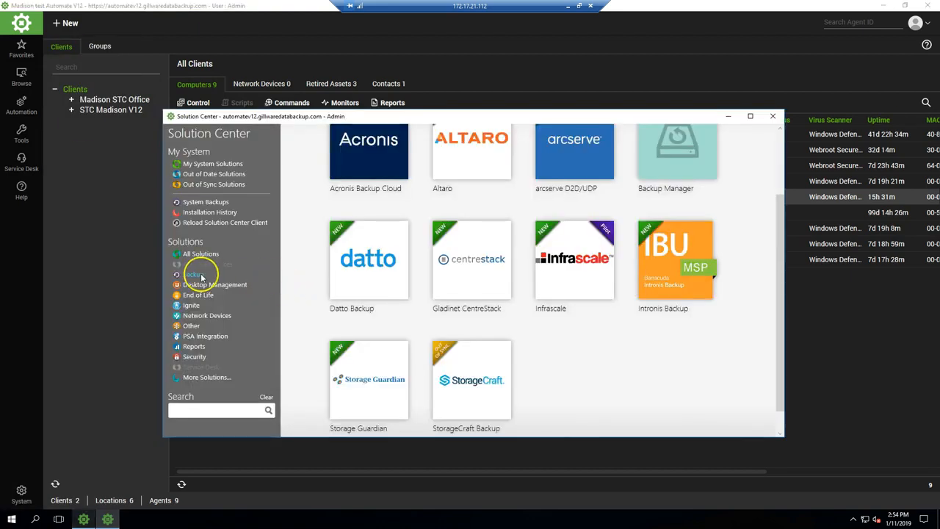
left_click(485, 430)
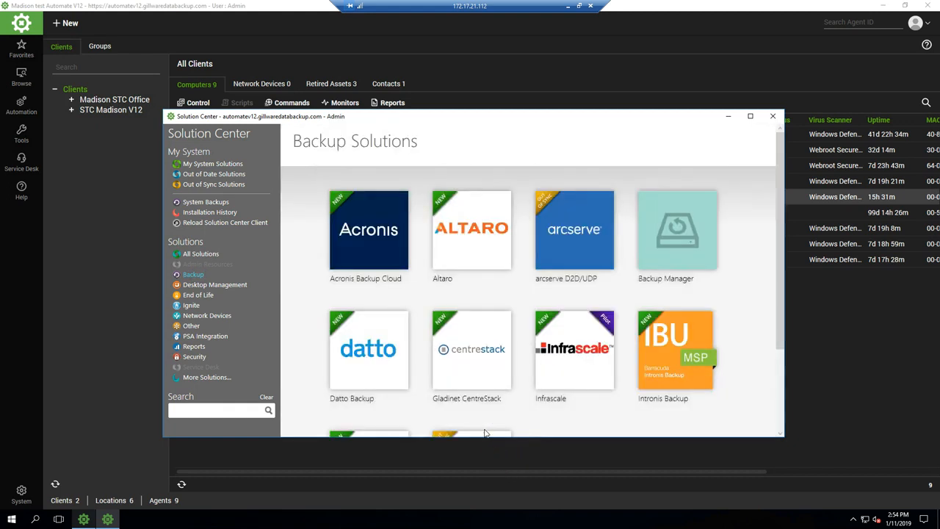
left_click(780, 417)
left_click(448, 403)
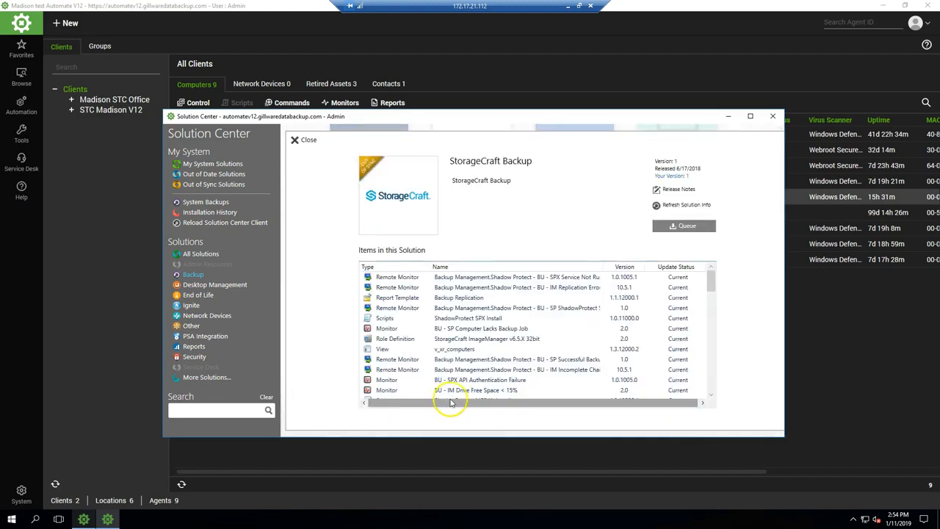
left_click(681, 235)
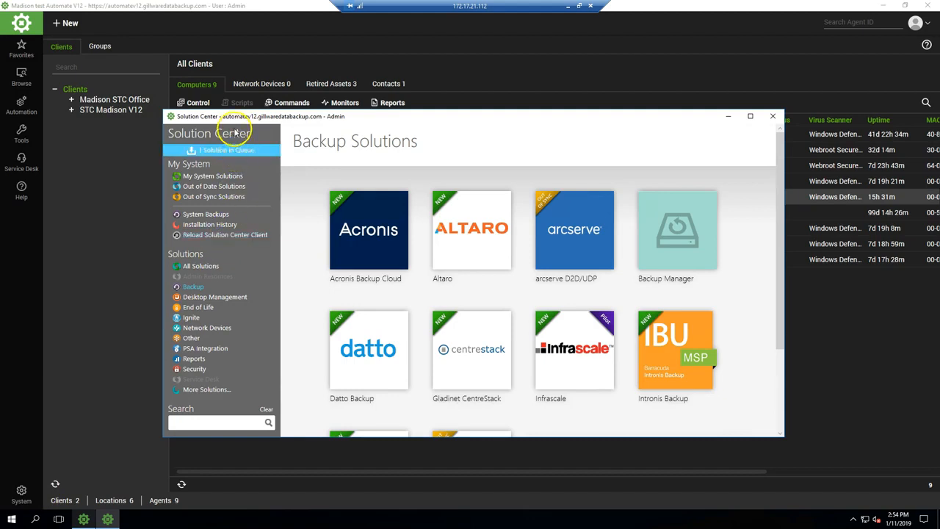
Install/update the queued StorageCraft Backup solution, finish the installation and close the Solution Center.
left_click(228, 152)
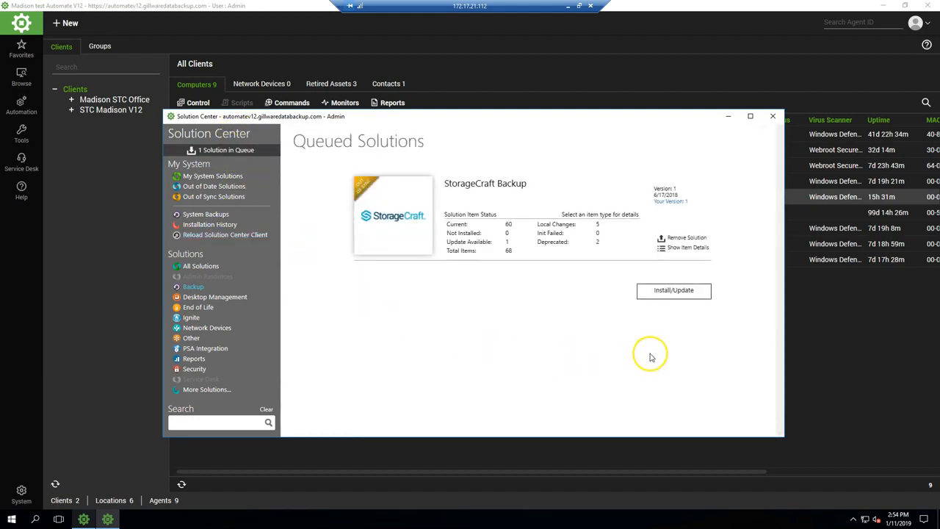
left_click(697, 298)
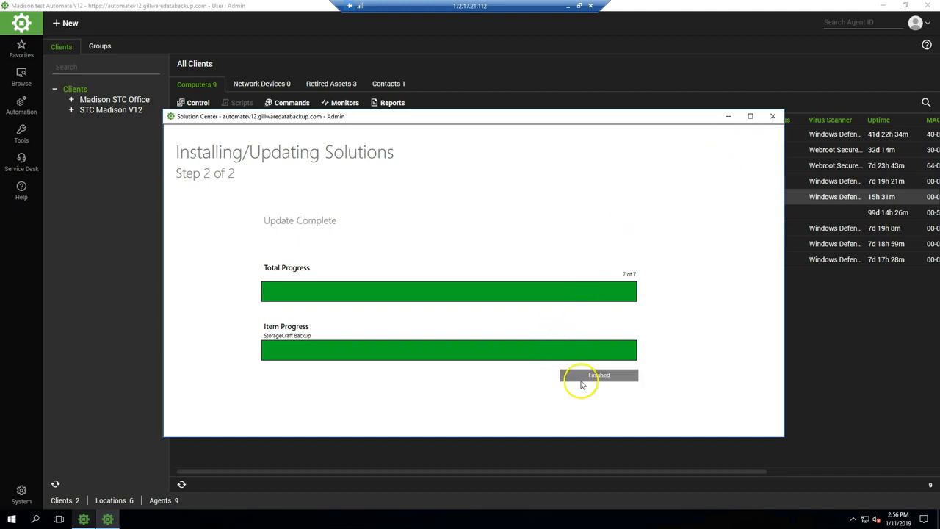
left_click(592, 379)
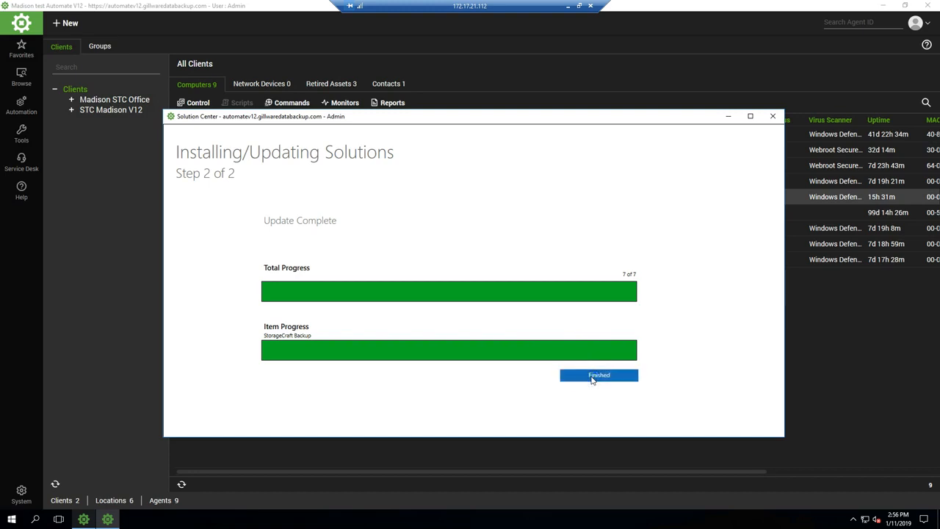
left_click(595, 395)
left_click(599, 380)
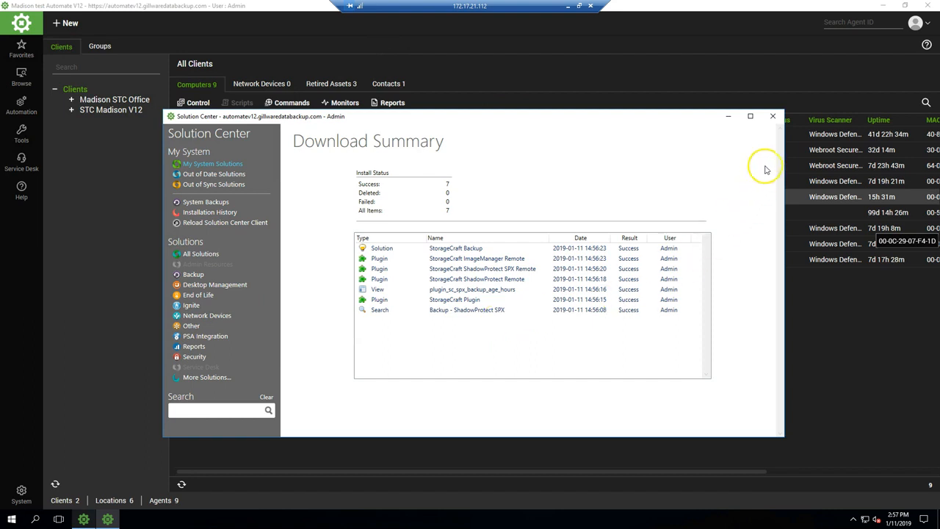
left_click(774, 118)
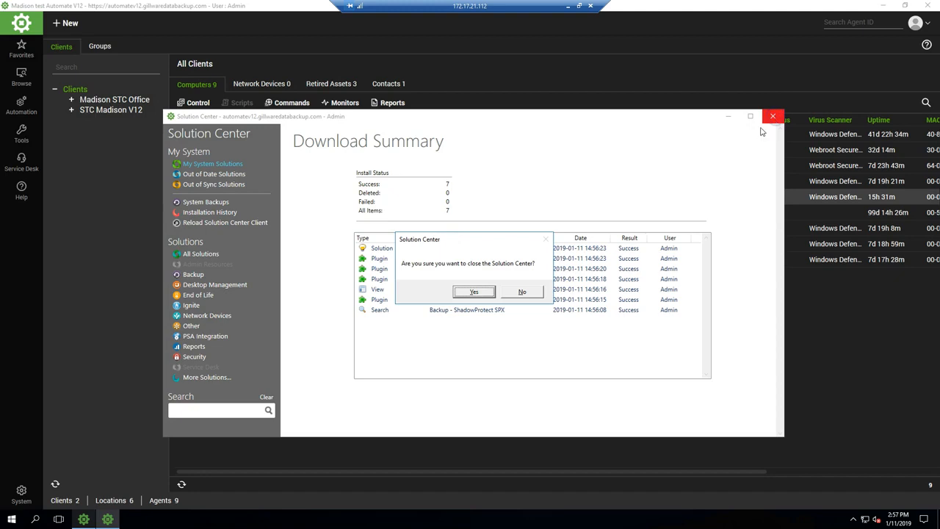
left_click(475, 293)
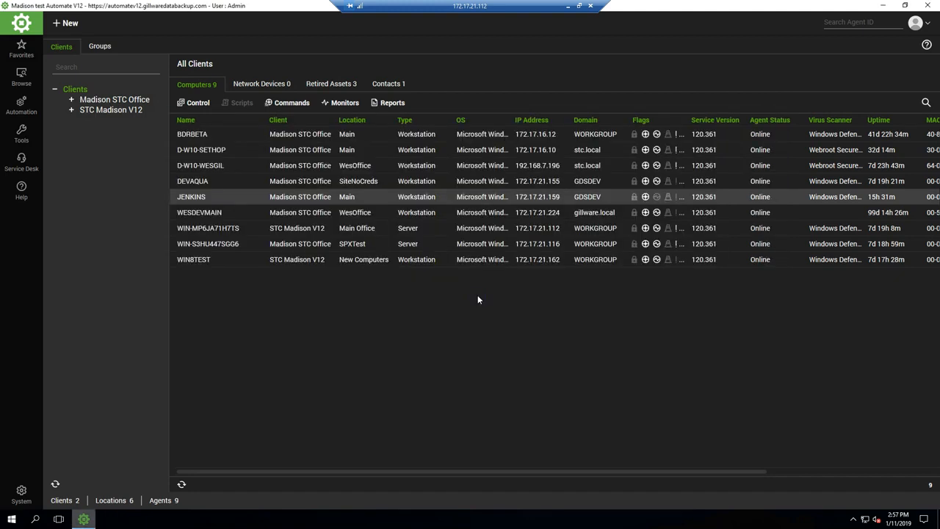
Open the Plugin Manager and check the versions and enabled status of the StorageCraft plugins, widening the name and version columns.
left_click(10, 498)
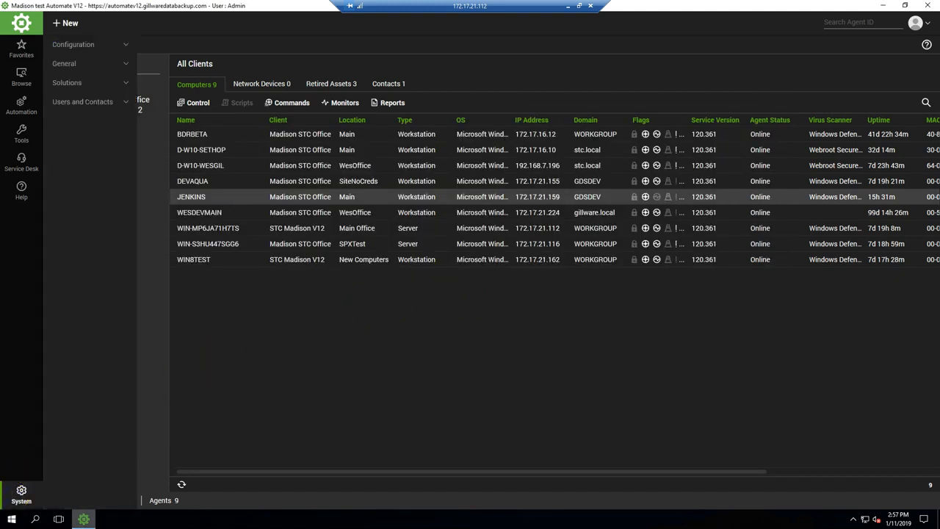
left_click(66, 83)
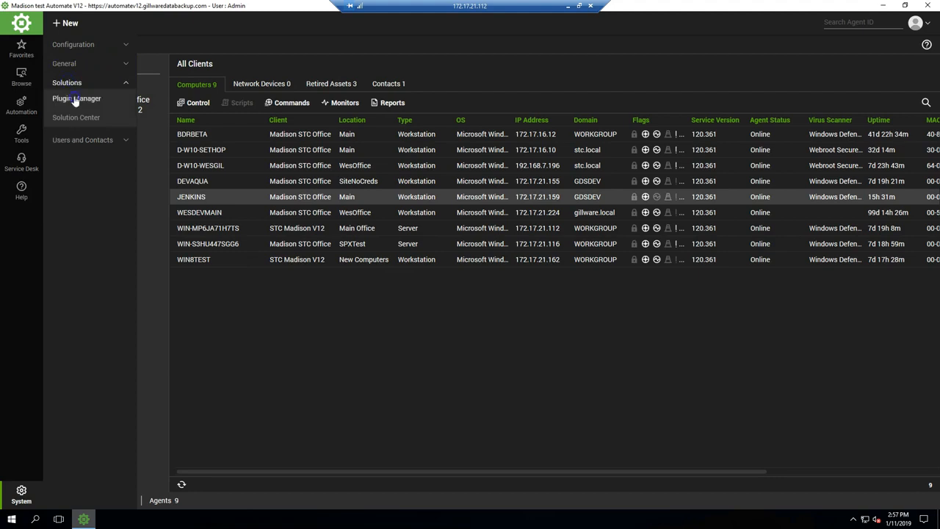
left_click(75, 98)
left_click_drag(234, 60, 334, 65)
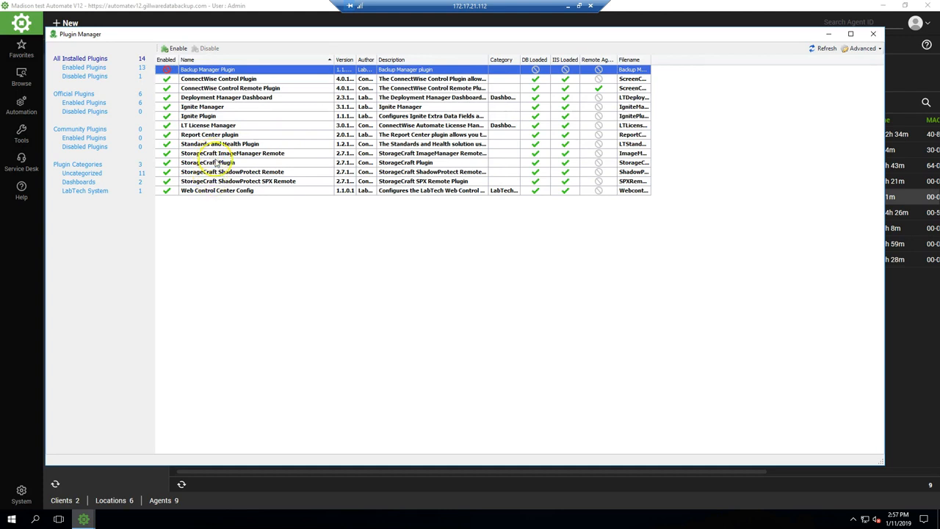
left_click(217, 163)
left_click_drag(357, 65, 411, 65)
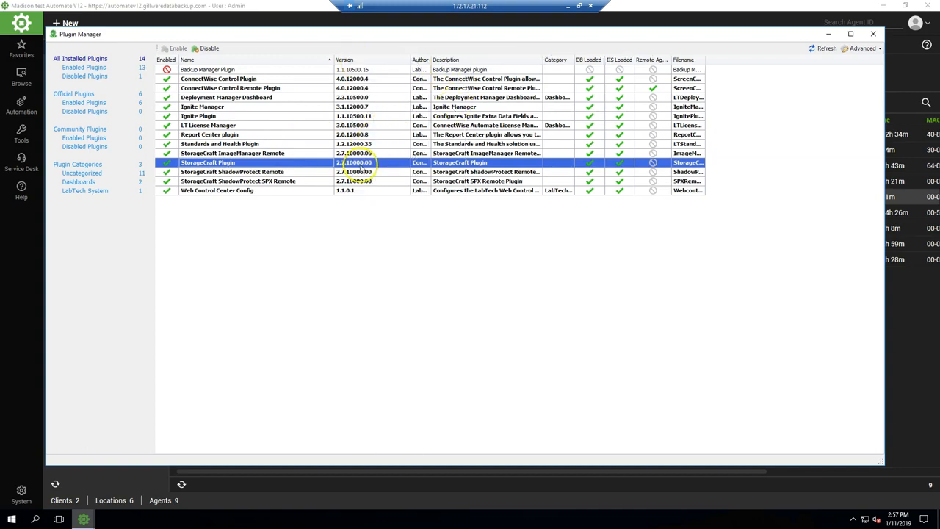
left_click(258, 154)
left_click(261, 172)
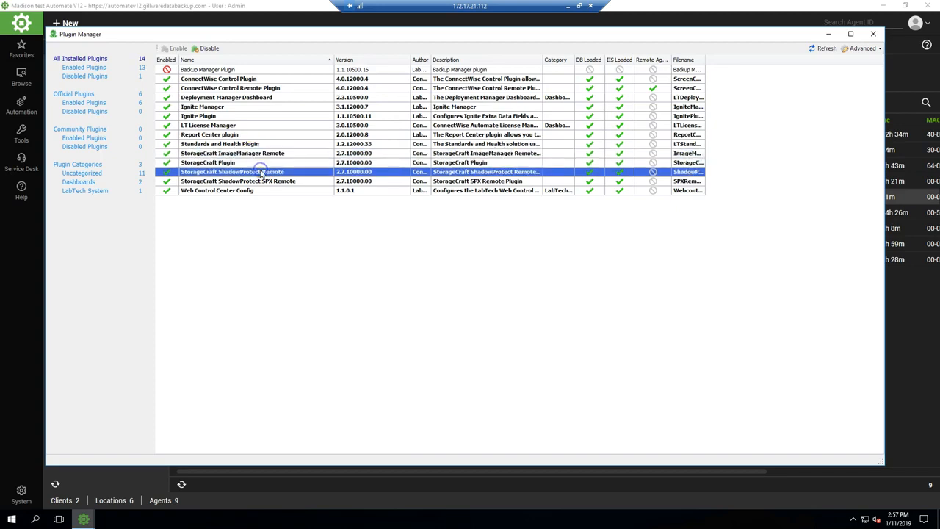
left_click(268, 182)
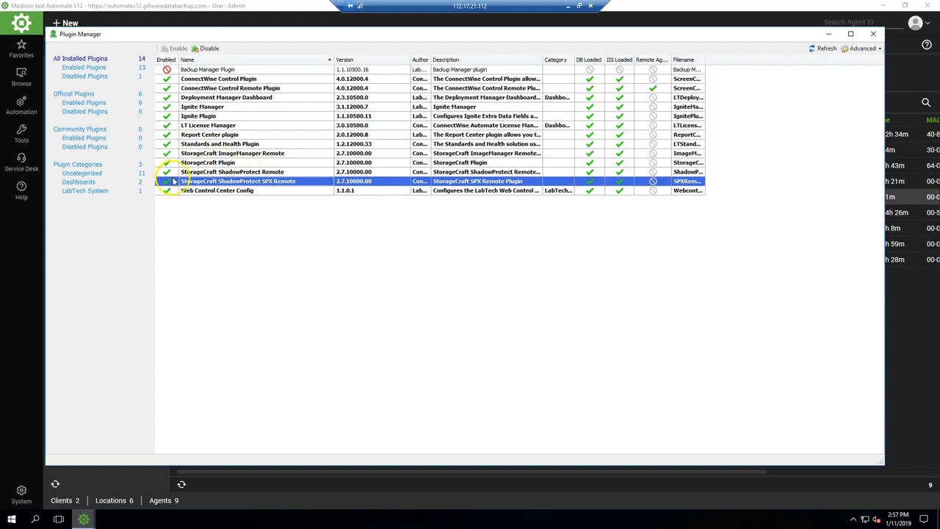
left_click(196, 162)
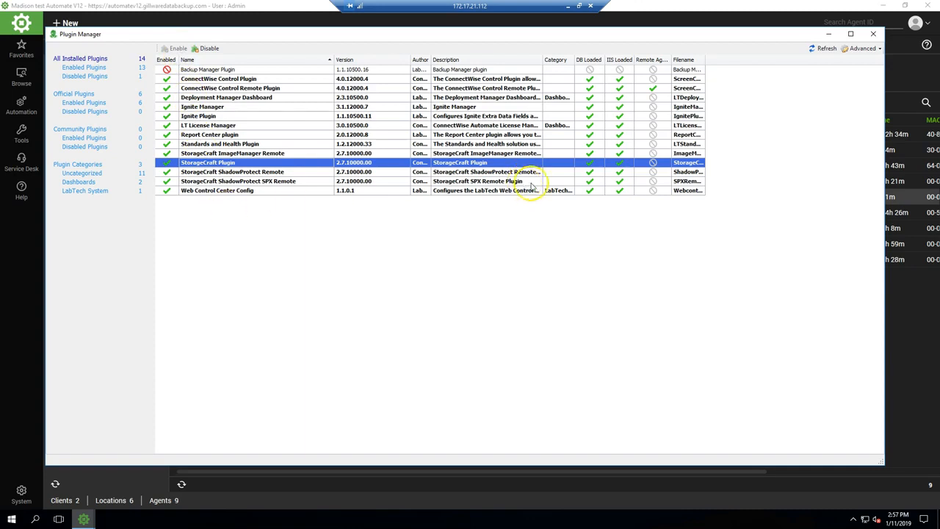
Reload the Control Center plugins, acknowledge the notice and close the Plugin Manager.
left_click(861, 49)
mouse_move(861, 60)
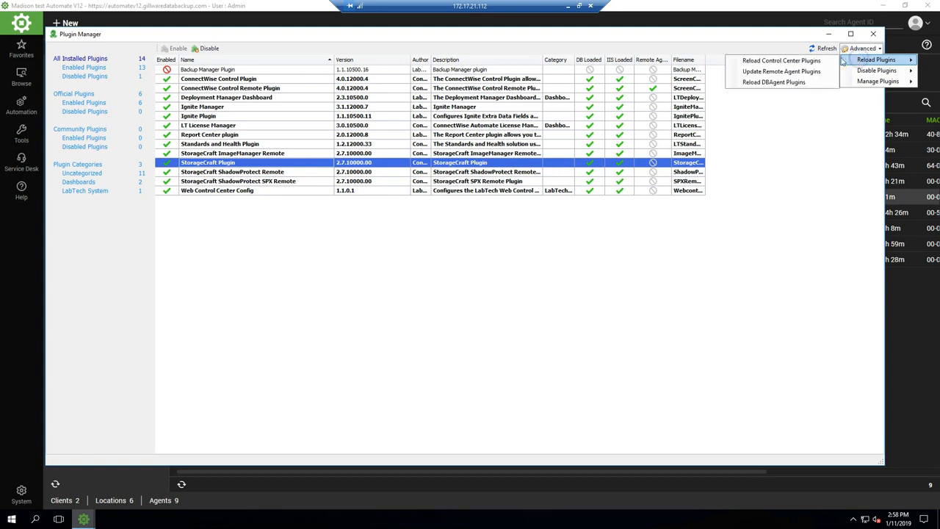
left_click(804, 60)
left_click(512, 306)
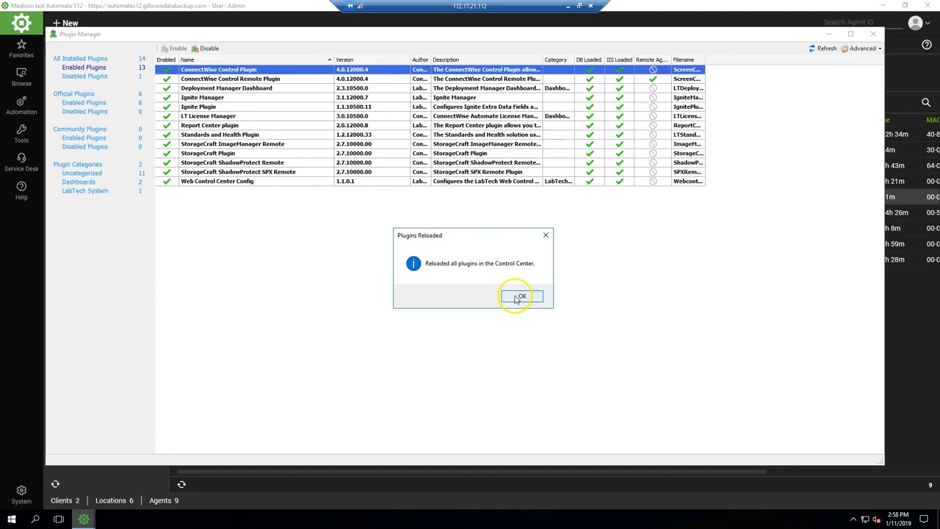
left_click(519, 297)
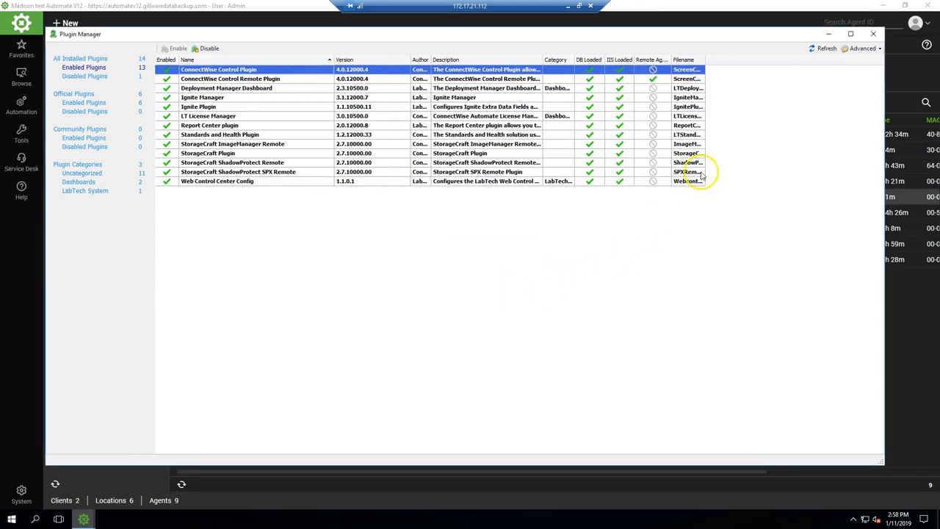
left_click(875, 35)
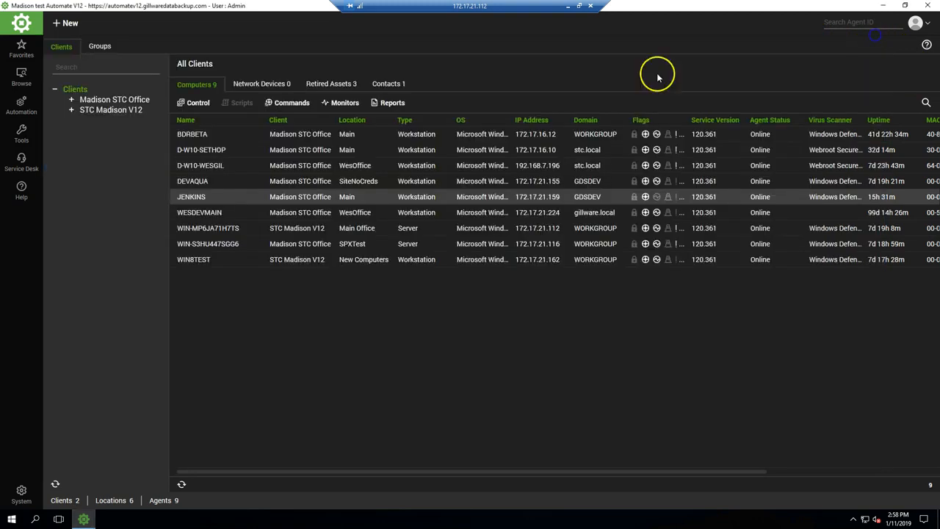
Restart the Database Agent from the MySQL Server Status window, then close that window.
left_click(21, 188)
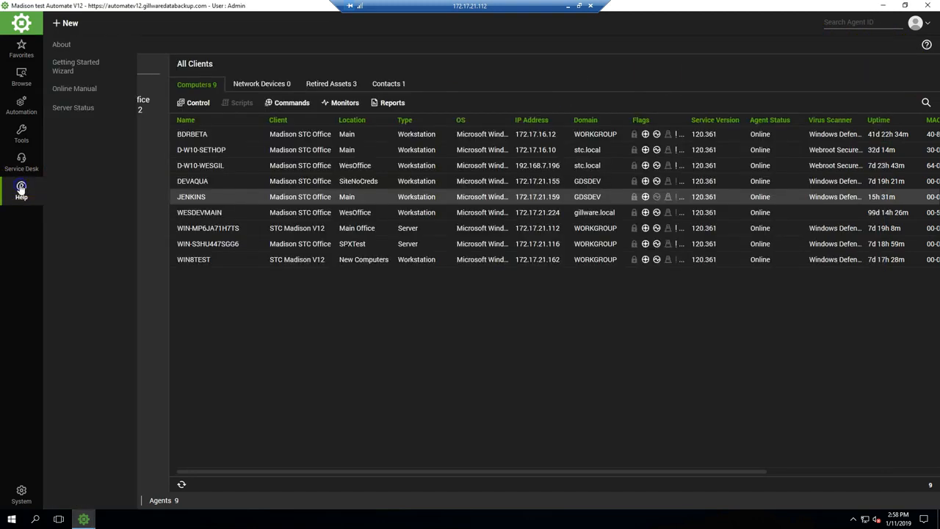
left_click(72, 107)
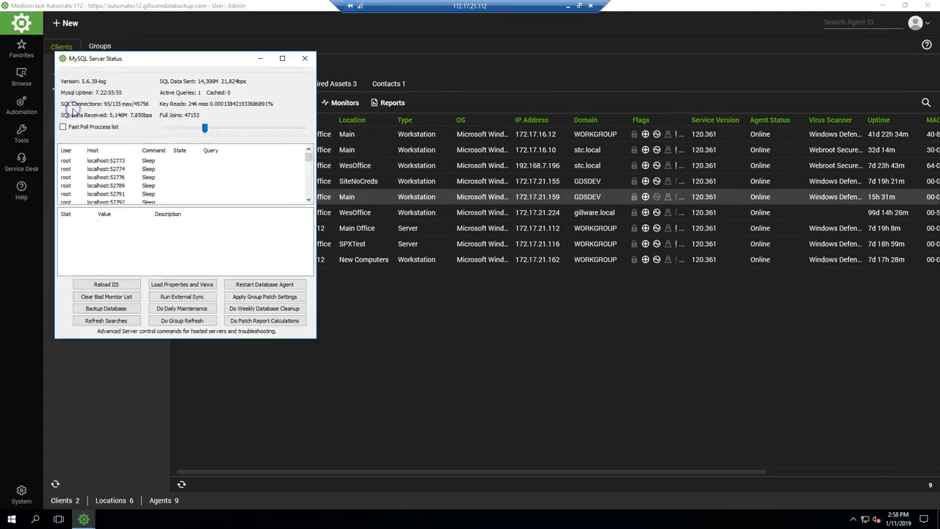
left_click(258, 286)
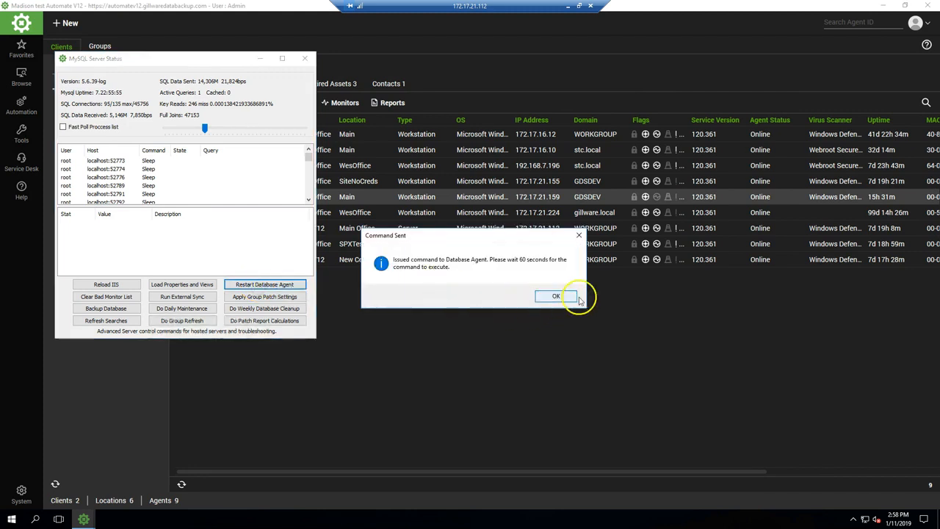
left_click(556, 296)
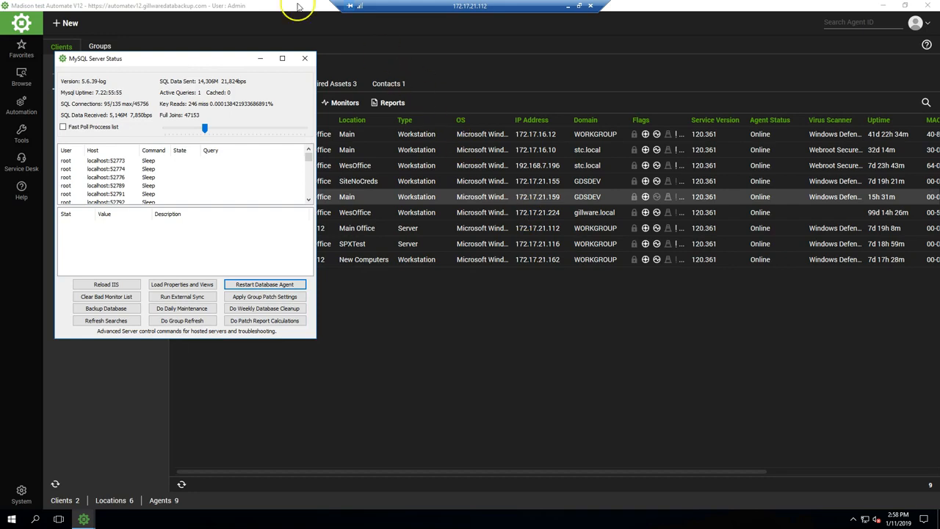
left_click(301, 57)
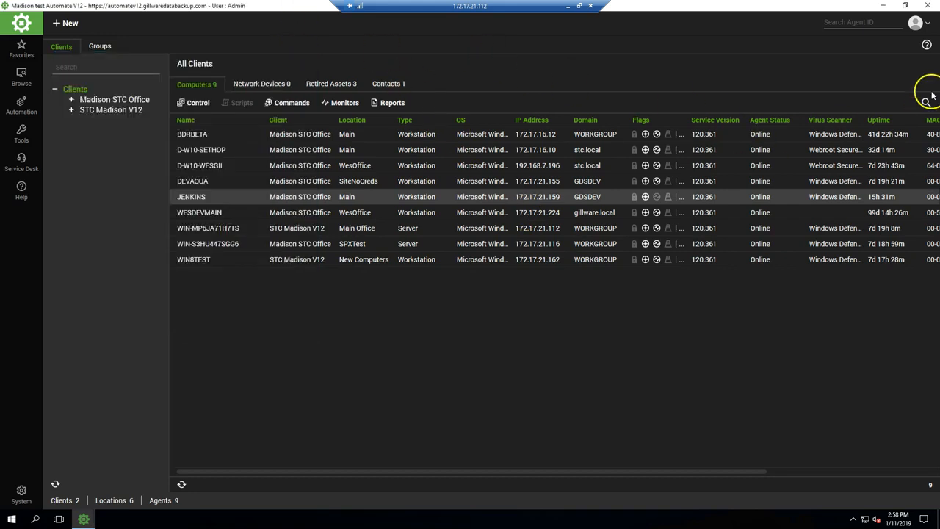
Close the Automate Control Center and start it again from the Windows desktop.
left_click(929, 6)
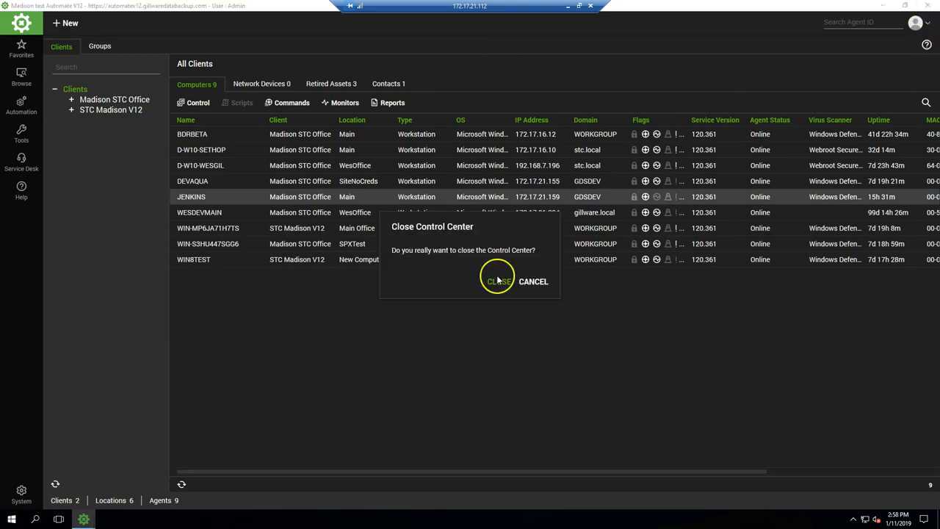
left_click(496, 282)
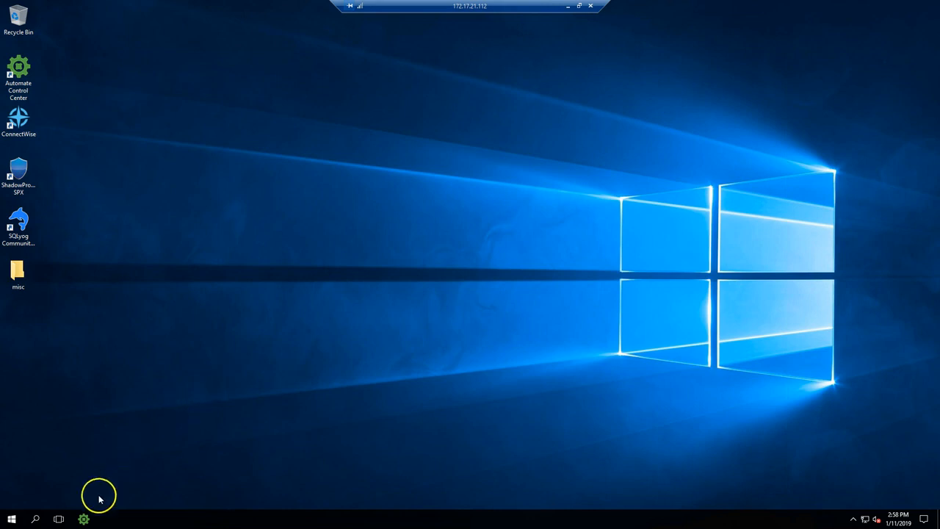
left_click(81, 519)
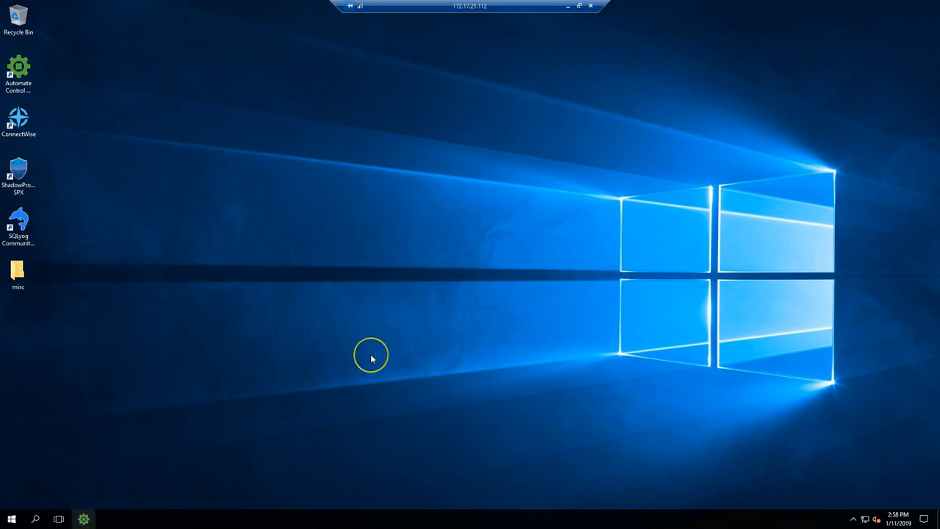
left_click(503, 326)
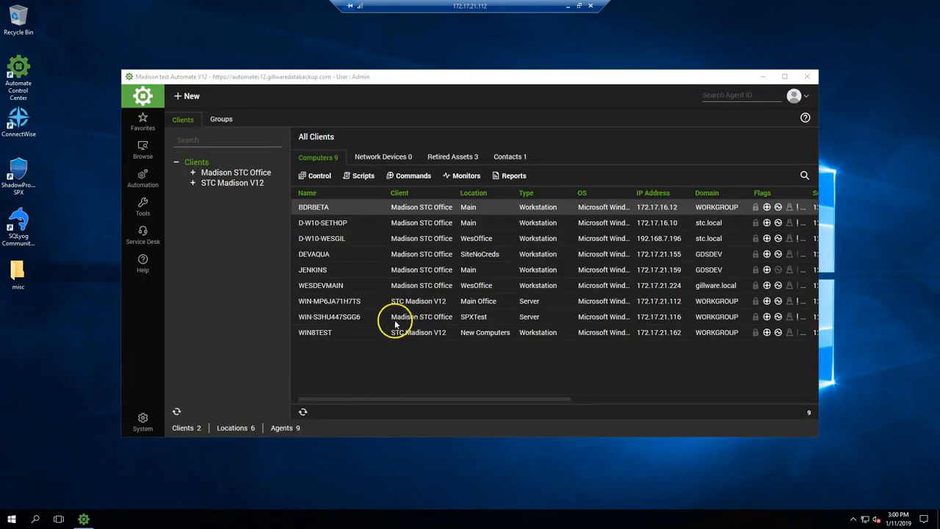
Open the computer WIN-S3HU447SGG6 and examine its detected roles, widening the Role Name column to read the StorageCraft entries.
left_click(357, 317)
double_click(357, 318)
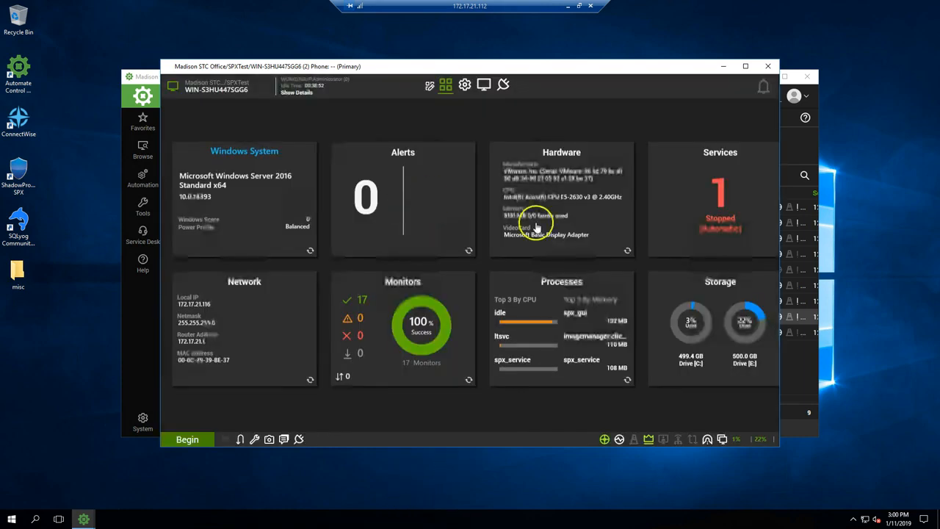
left_click(315, 248)
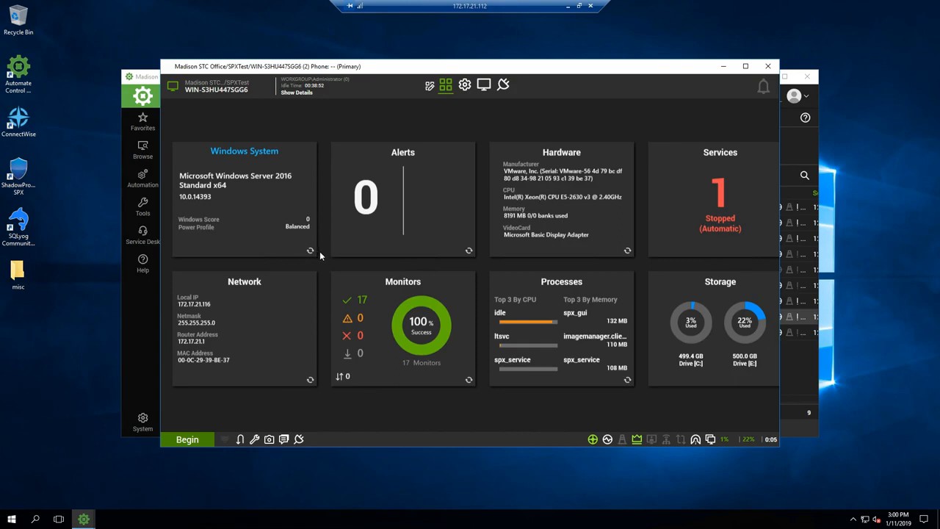
left_click(465, 86)
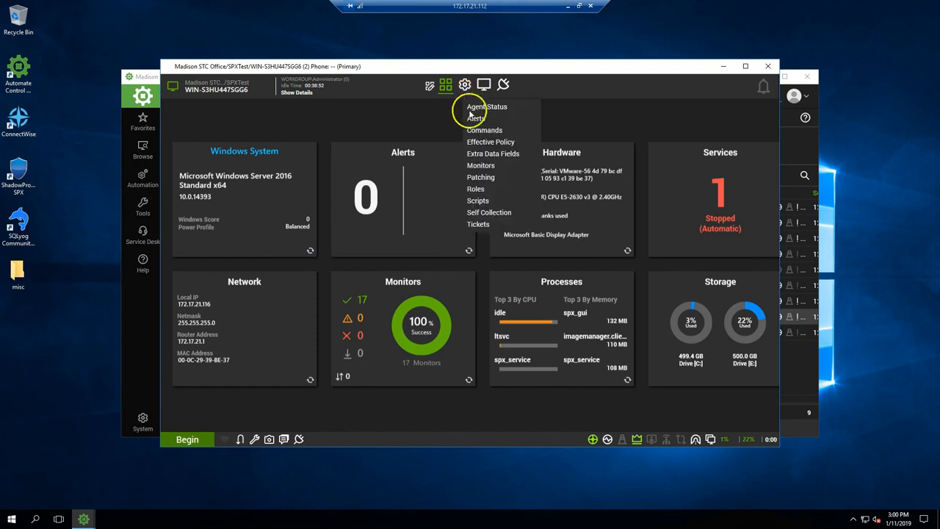
left_click(476, 189)
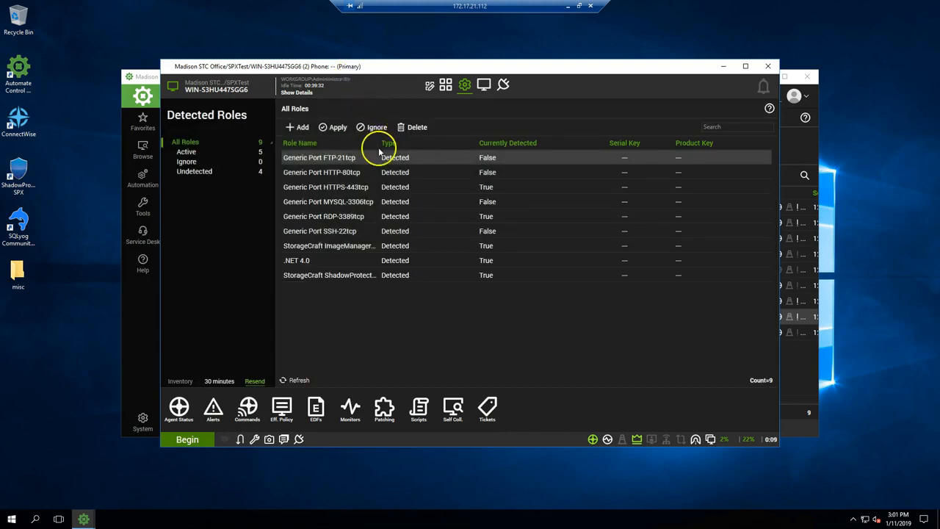
left_click_drag(378, 144, 454, 144)
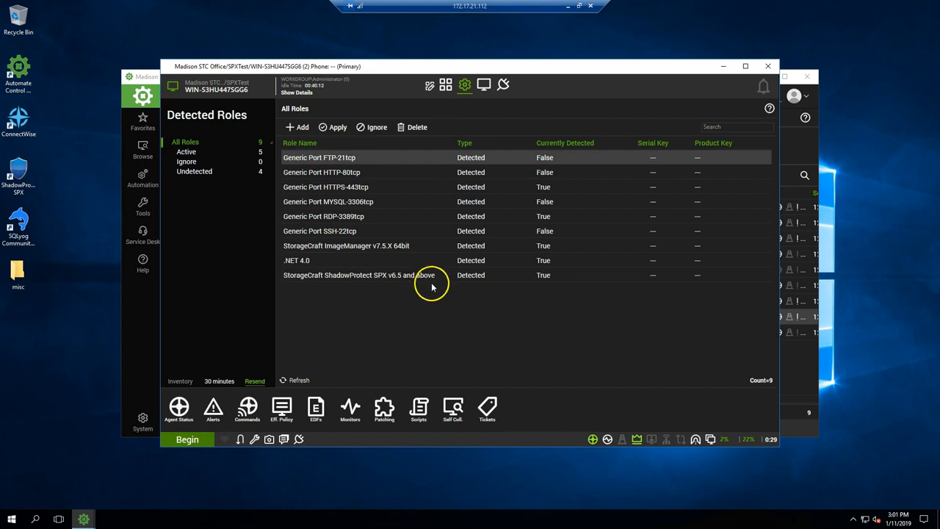
Open the StorageCraft plugin view for WIN-S3HU447SGG6 and check which plugins can be chosen for this computer.
left_click(506, 87)
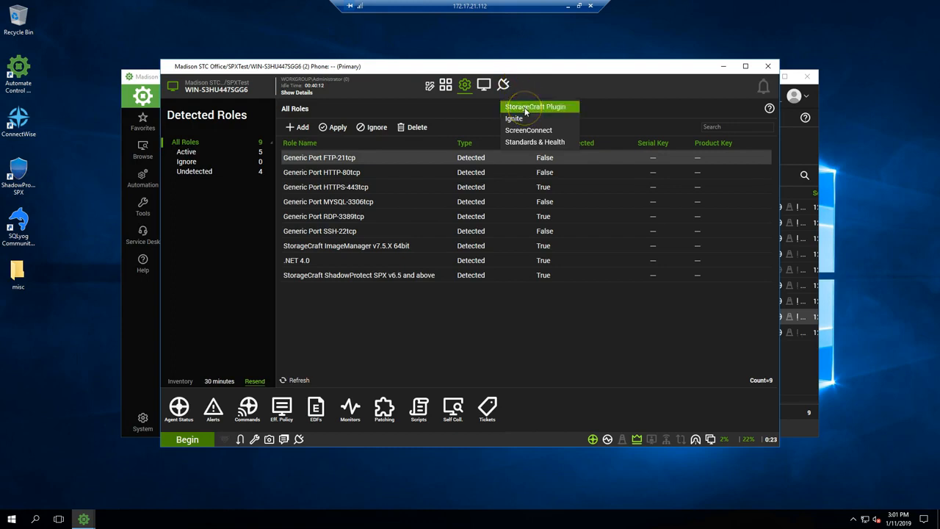
left_click(504, 85)
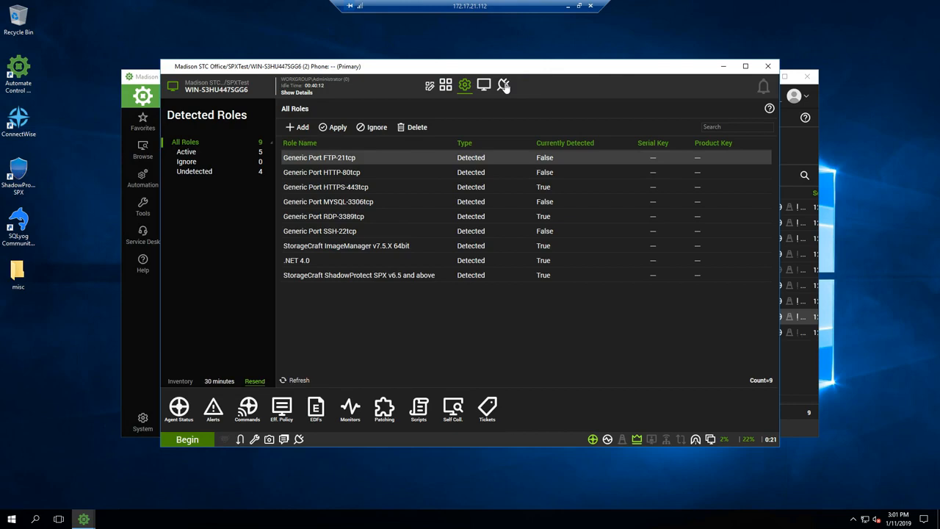
left_click(505, 86)
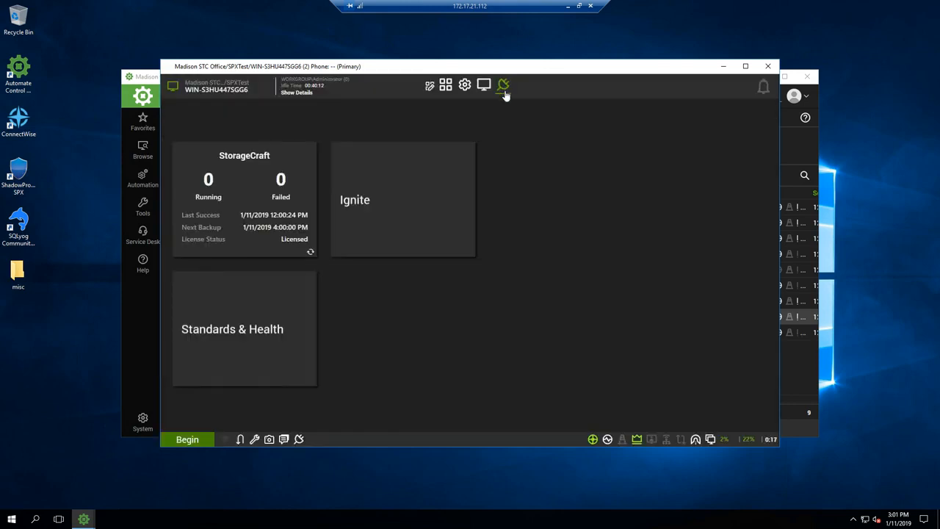
left_click(244, 187)
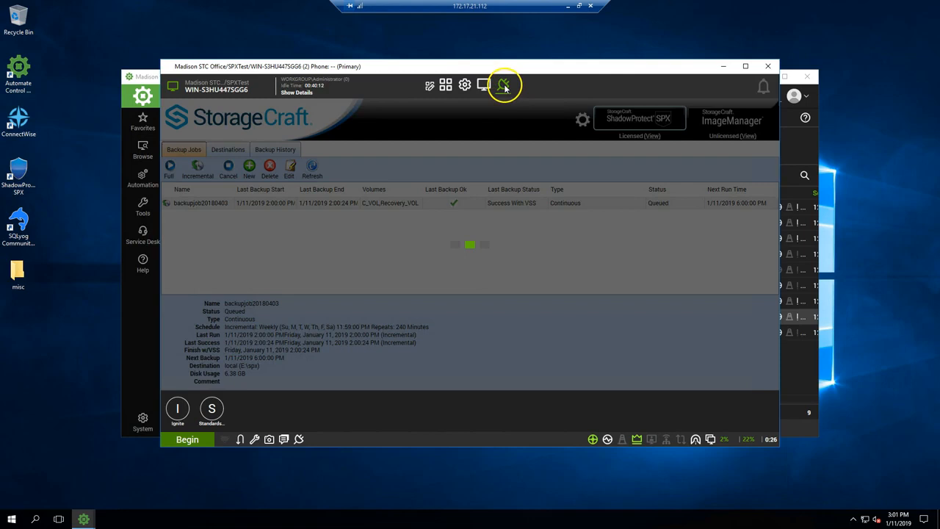
left_click(505, 88)
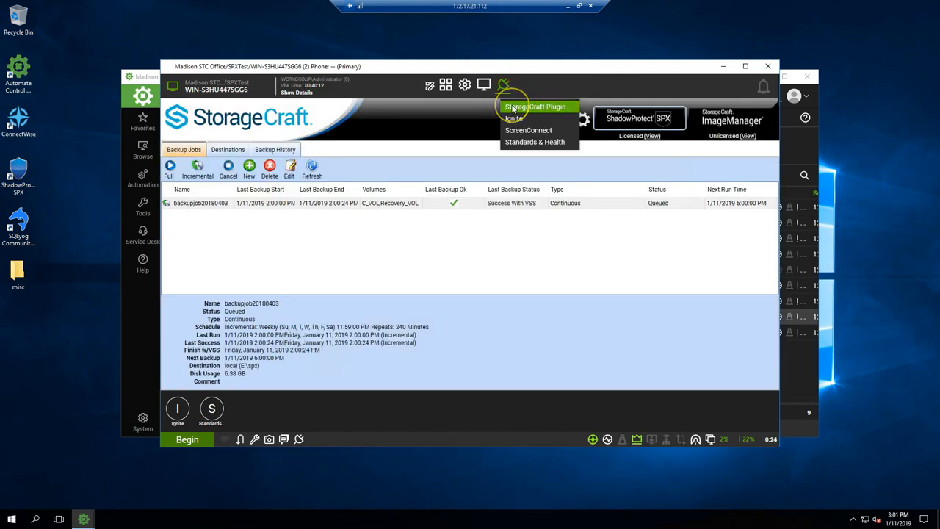
left_click(532, 70)
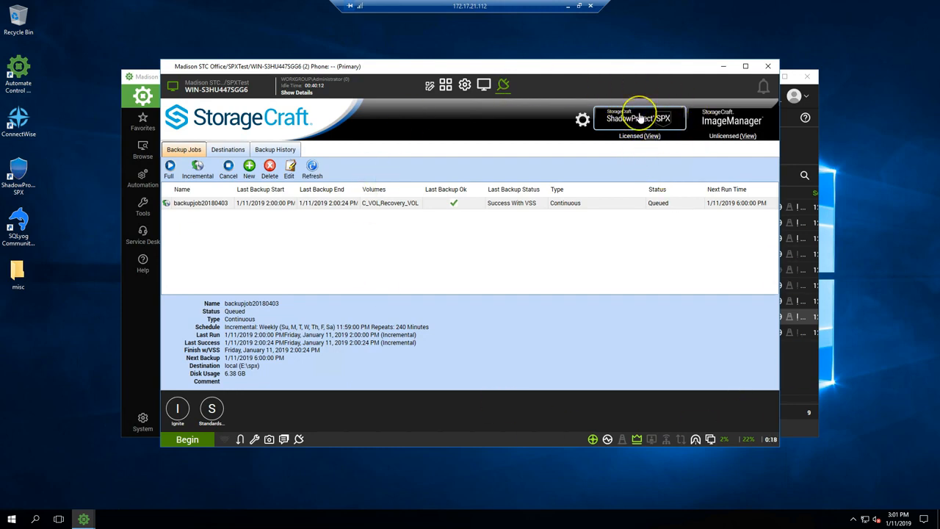
View the computer's ImageManager data, return to ShadowProtect SPX and close the computer window.
left_click(720, 121)
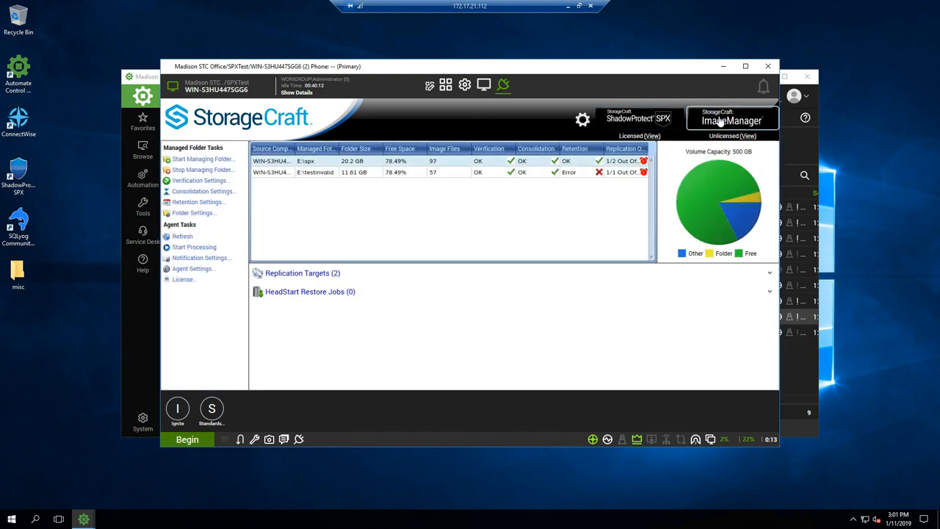
left_click(655, 121)
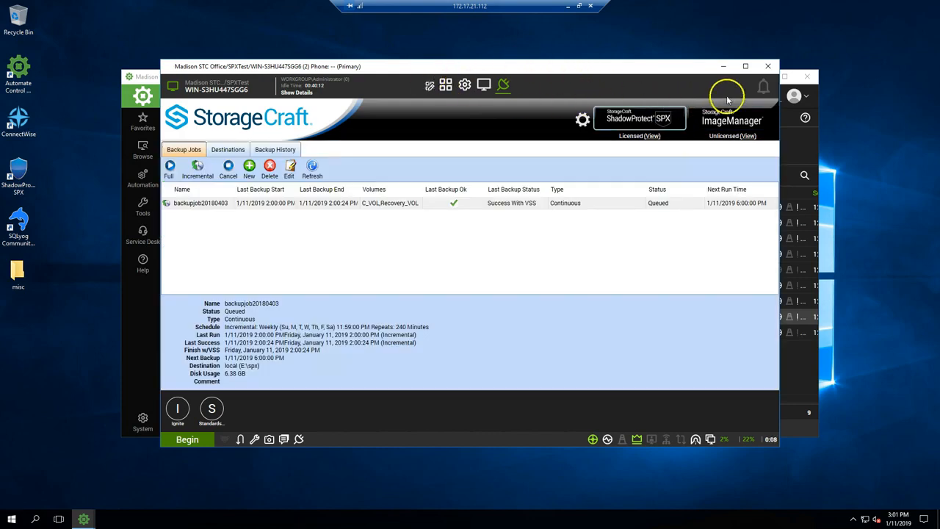
left_click(766, 68)
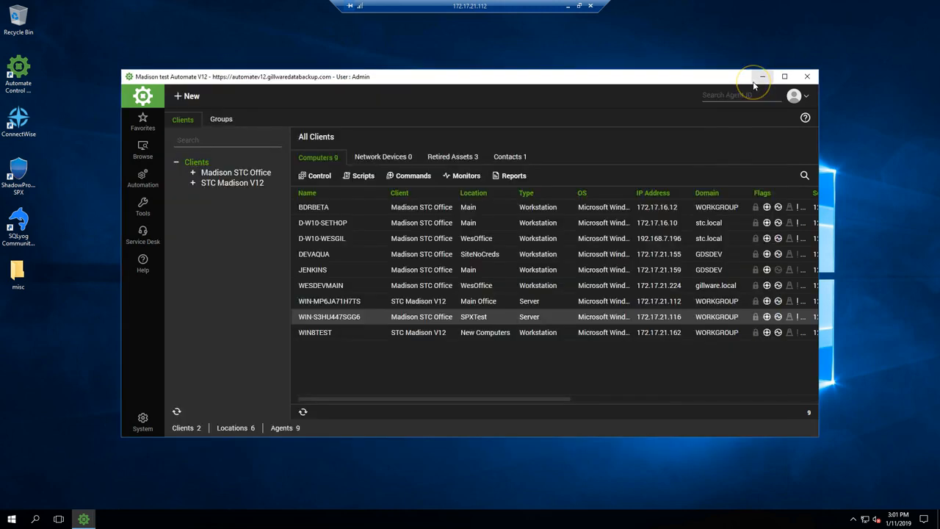
Examine the Inventory resend commands and the Remote Agent commands available for the computer WIN-S3HU447SGG6.
double_click(329, 317)
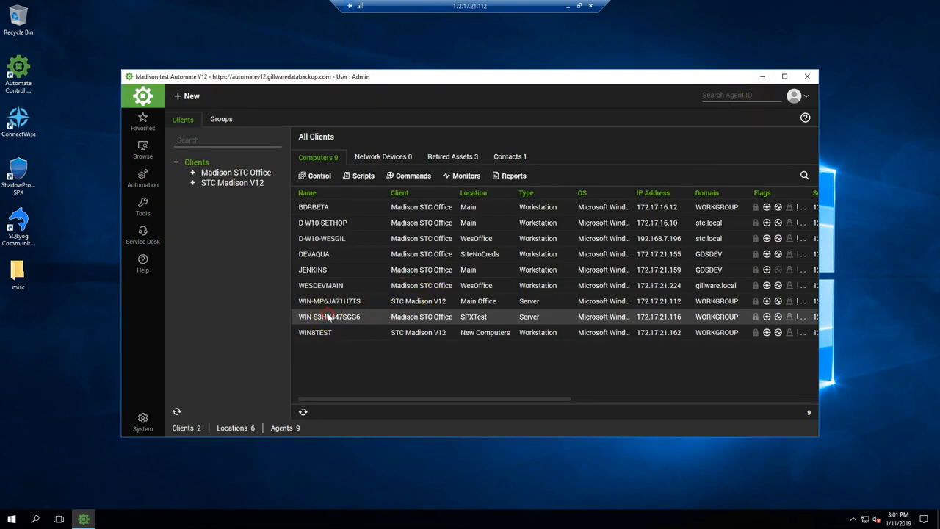
right_click(329, 317)
mouse_move(344, 330)
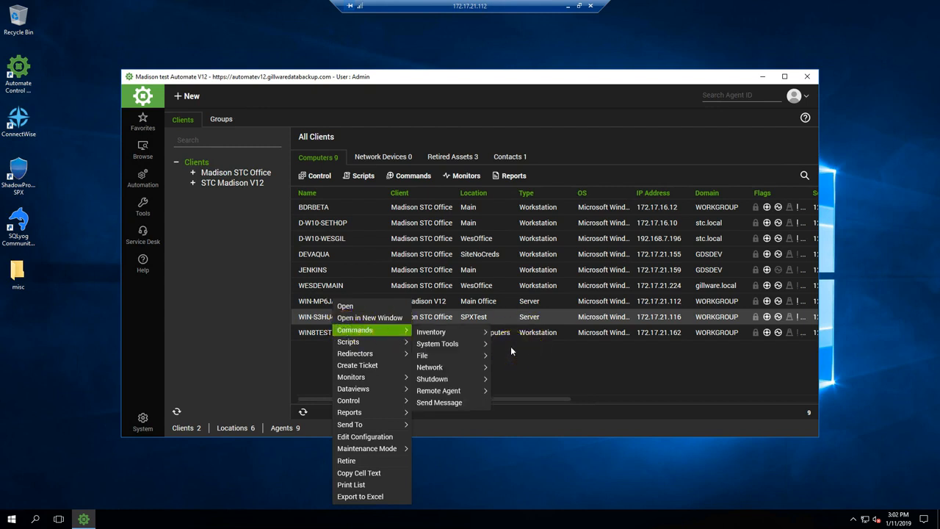
mouse_move(485, 335)
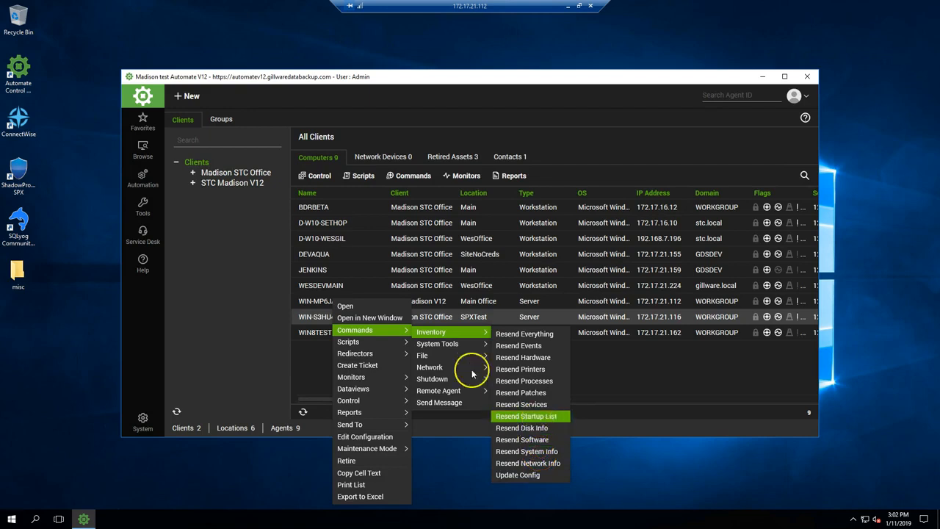
mouse_move(456, 395)
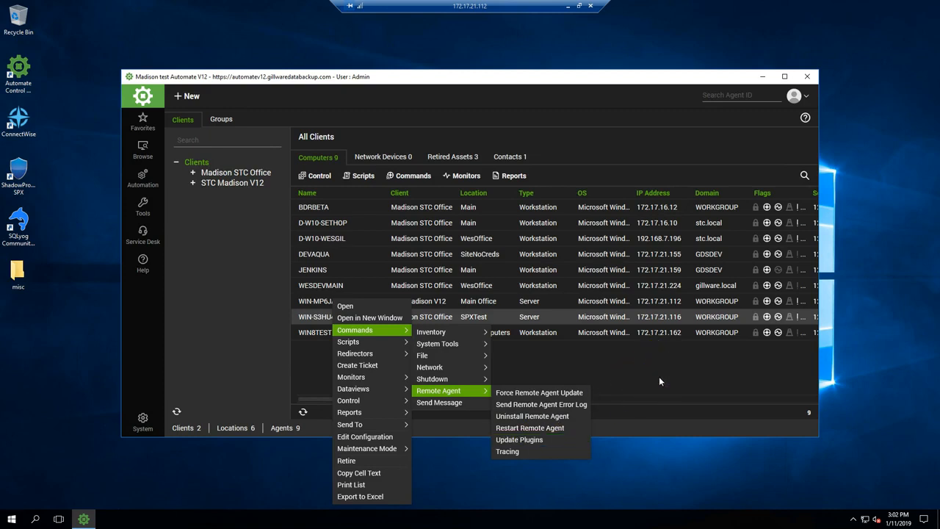
left_click(325, 317)
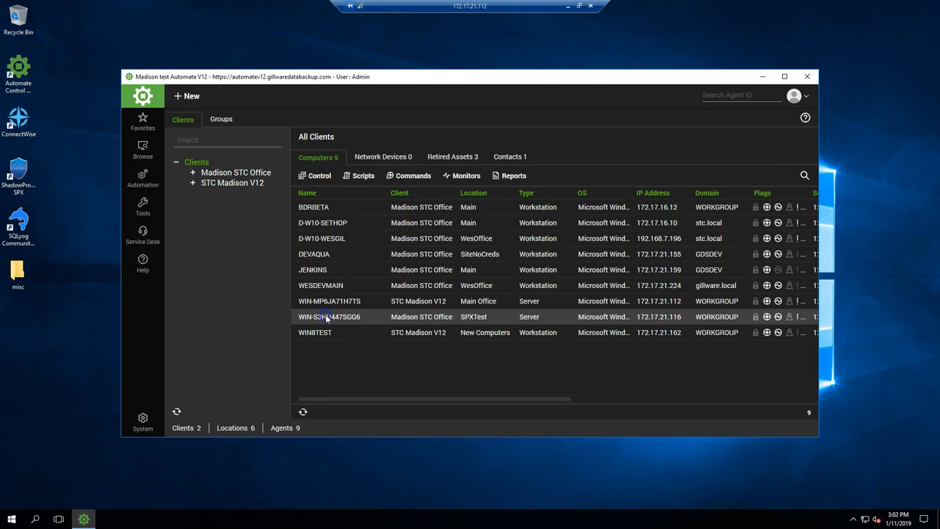
Reopen the computer WIN-S3HU447SGG6 and display its StorageCraft backup jobs.
double_click(326, 318)
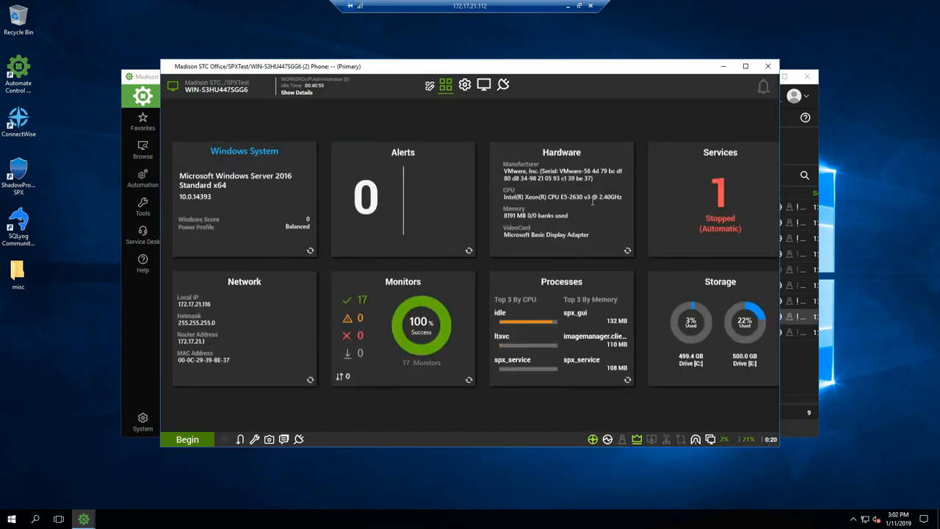
left_click(508, 88)
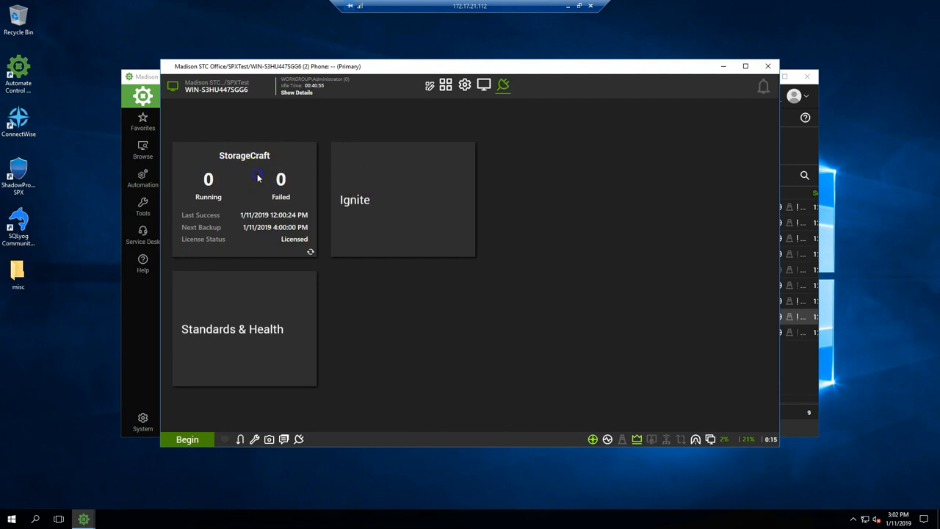
left_click(258, 177)
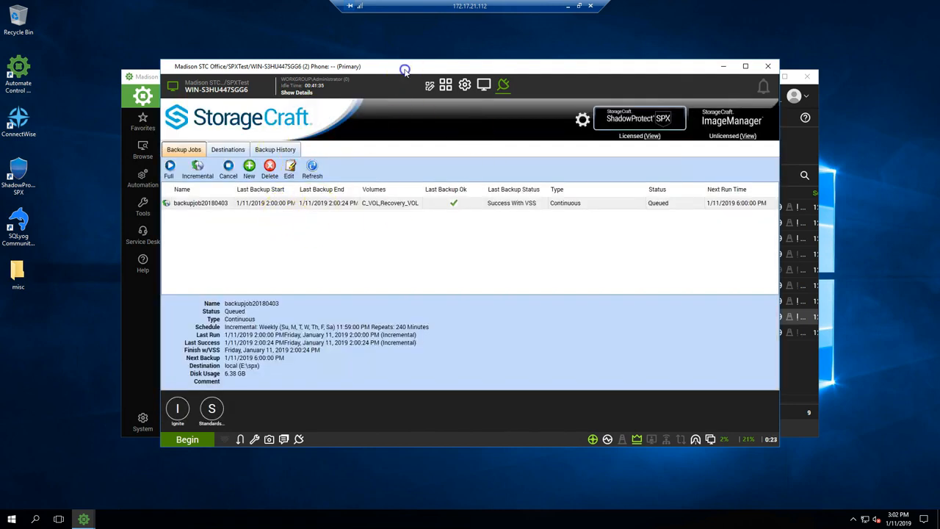
Move the computer window aside, open the StorageCraft overview for all clients and locations, and enlarge its window.
left_click_drag(404, 70, 482, 57)
left_click(143, 207)
left_click(189, 226)
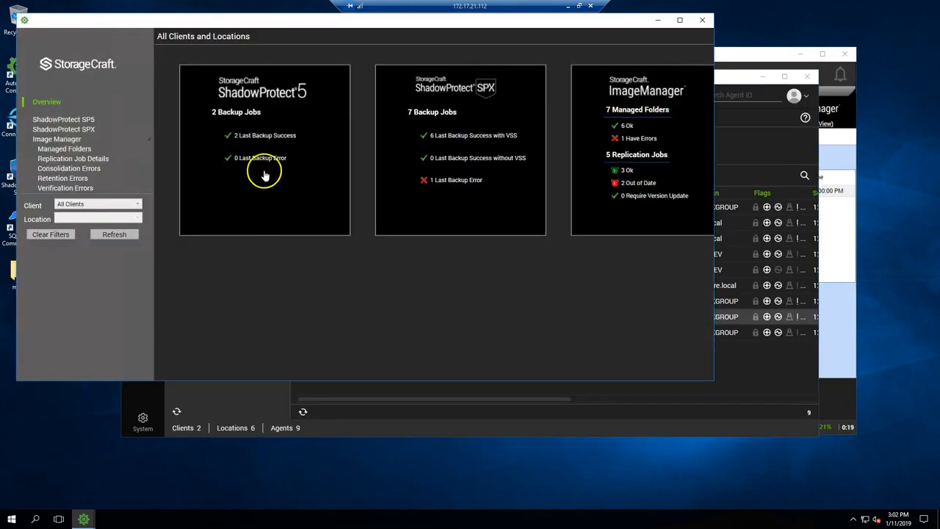
left_click_drag(715, 382, 905, 487)
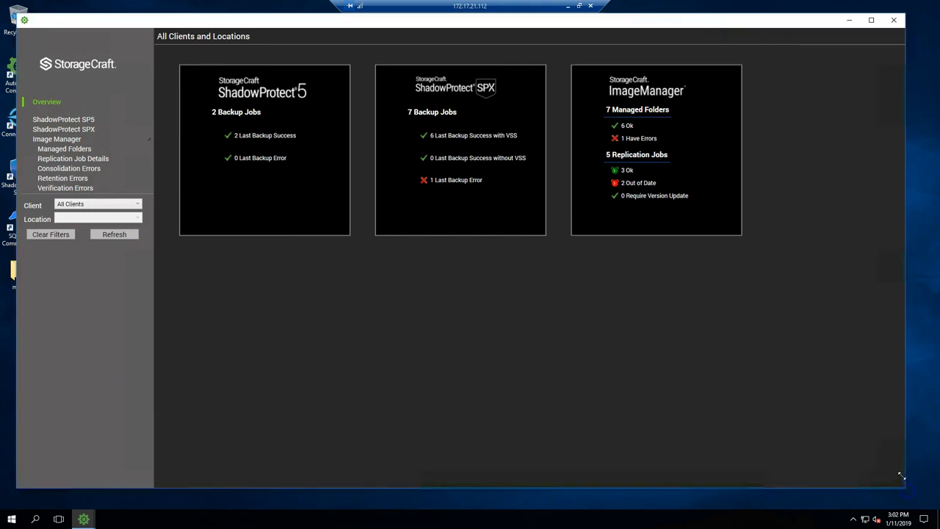
Review the ShadowProtect SP5, ShadowProtect SPX and Image Manager summaries, return to the overview and minimize the overview and Control Center windows.
left_click(332, 140)
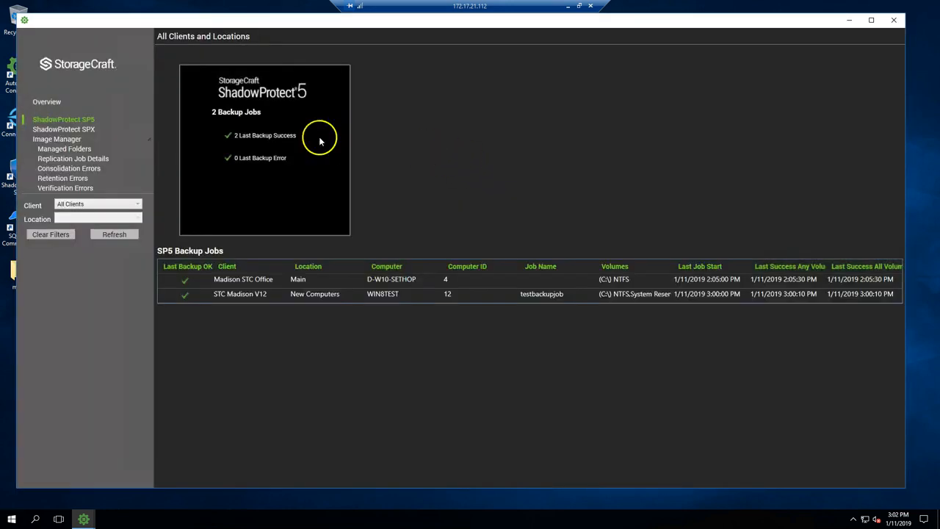
left_click(63, 129)
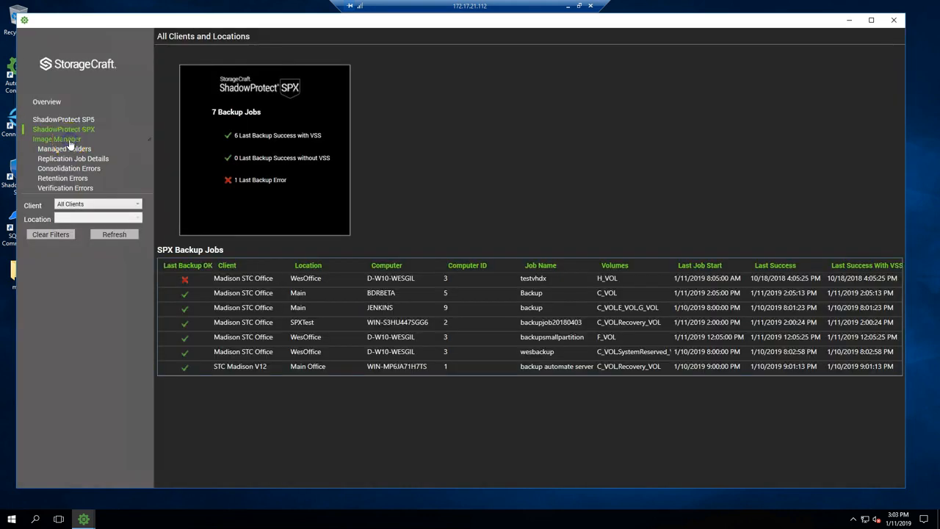
left_click(70, 141)
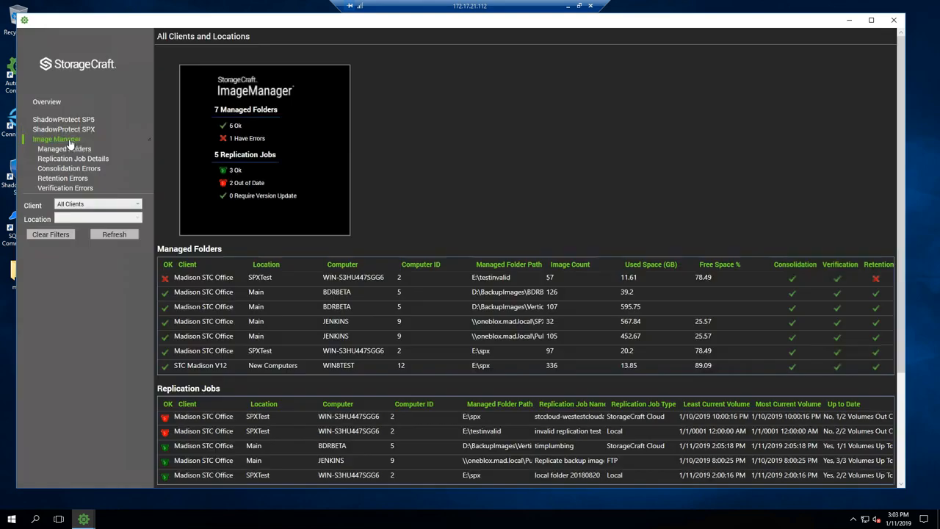
left_click(35, 101)
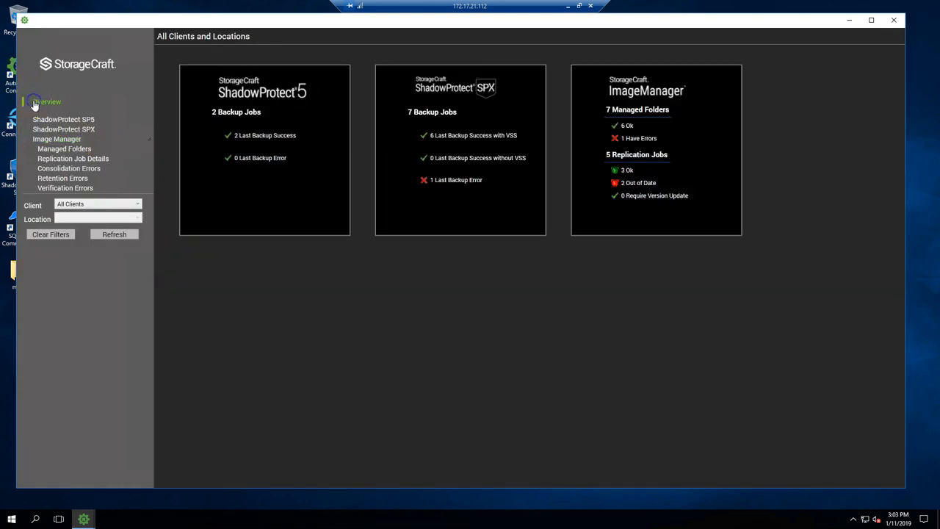
left_click(849, 19)
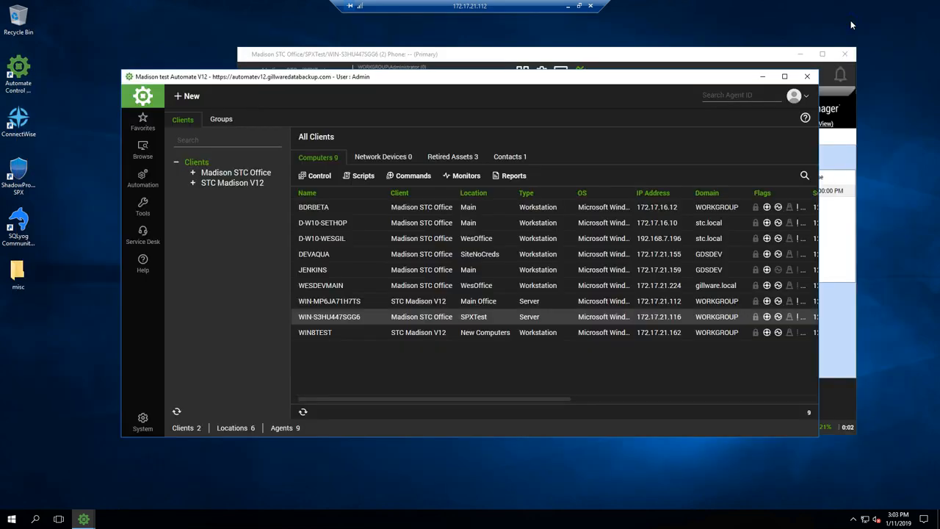
left_click(762, 76)
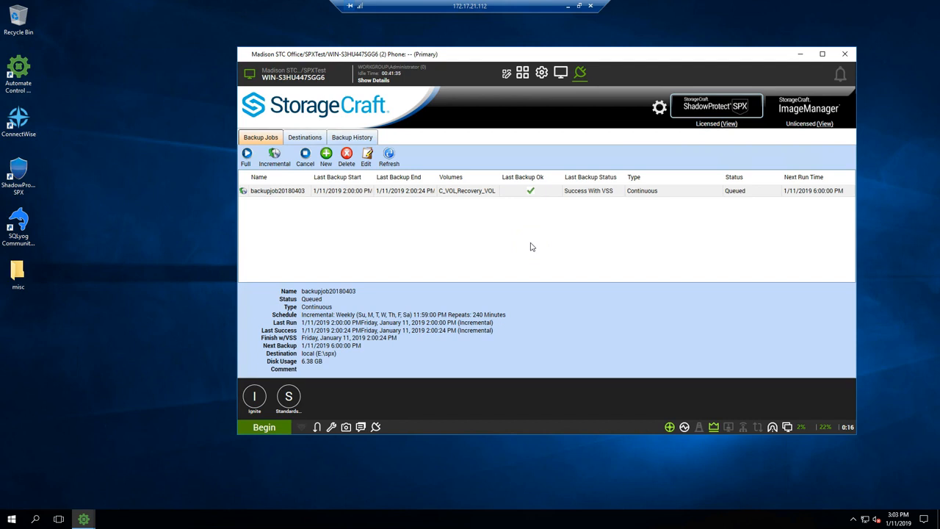
Open StorageCraft Info & Settings for the computer and enlarge the window to read the full plugin messages.
left_click(659, 109)
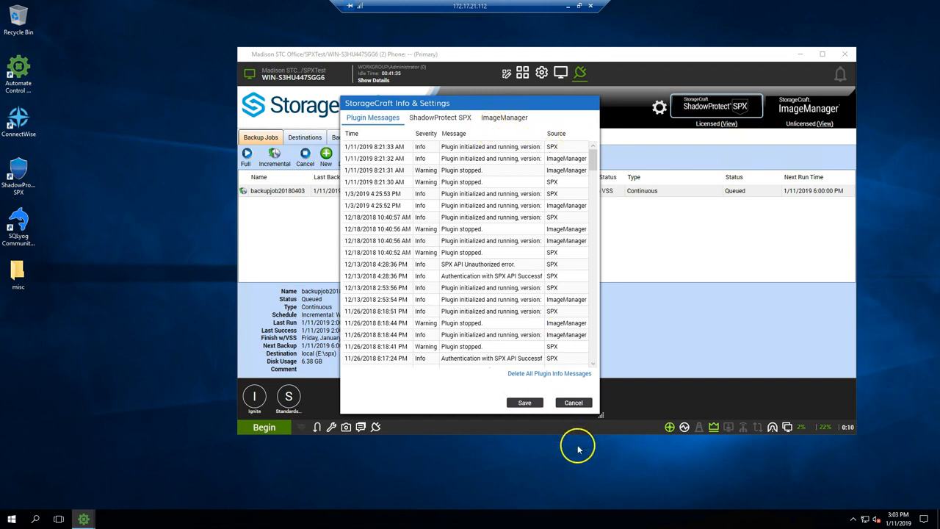
left_click_drag(599, 416, 786, 461)
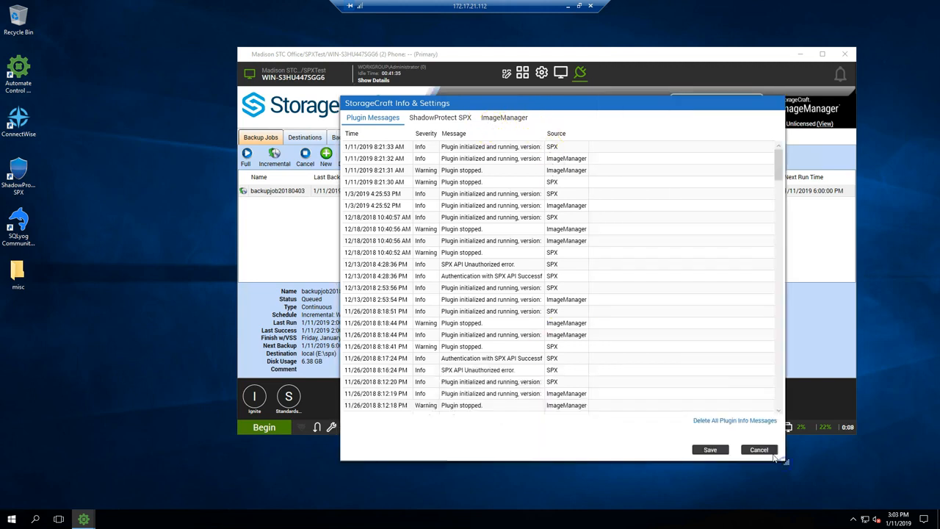
left_click(505, 151)
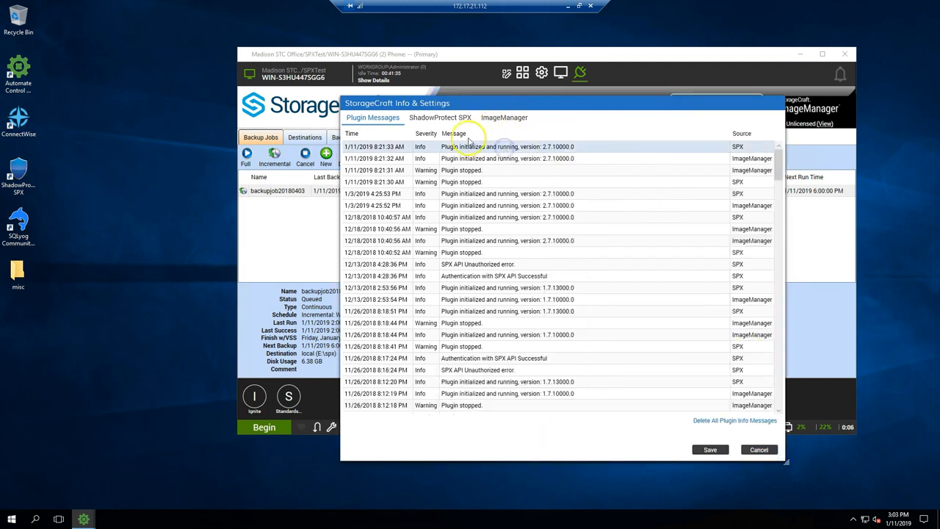
left_click(438, 117)
left_click(372, 118)
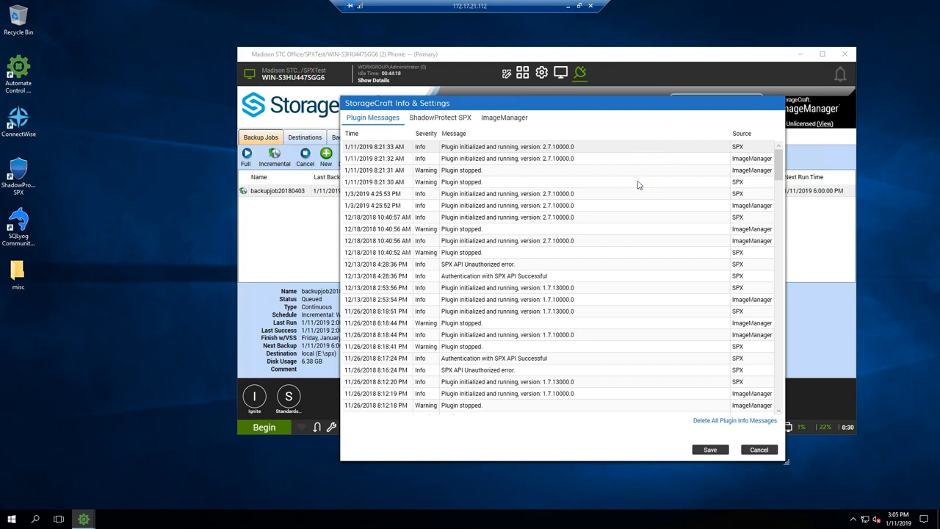
Go through the Backup Jobs and Destinations remote thread check times in the ShadowProtect SPX settings and save the settings.
left_click(442, 120)
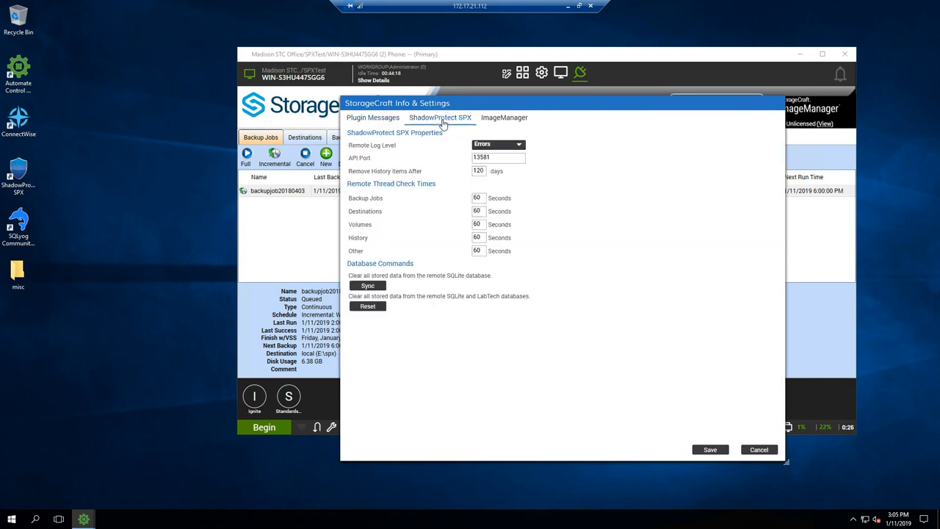
left_click(476, 198)
double_click(476, 198)
double_click(475, 211)
left_click(476, 197)
double_click(479, 196)
left_click(482, 214)
left_click(710, 450)
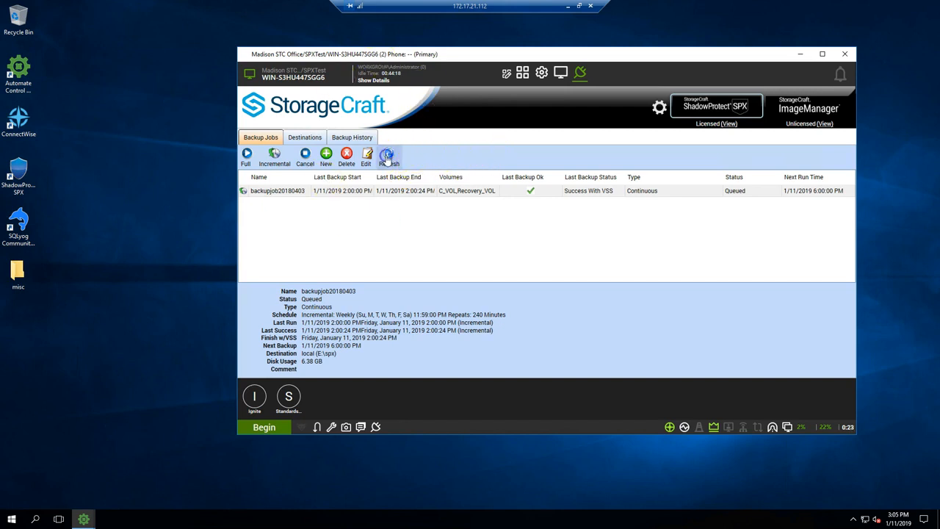
Refresh the backup jobs list and load the backup history from 12/12/2018 to 1/11/2019.
left_click(387, 158)
left_click(312, 139)
left_click(345, 139)
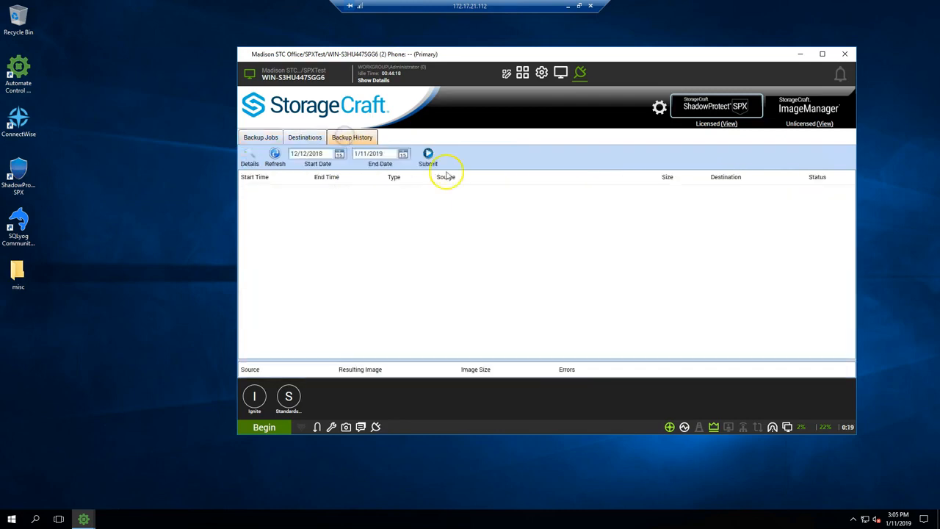
left_click(430, 163)
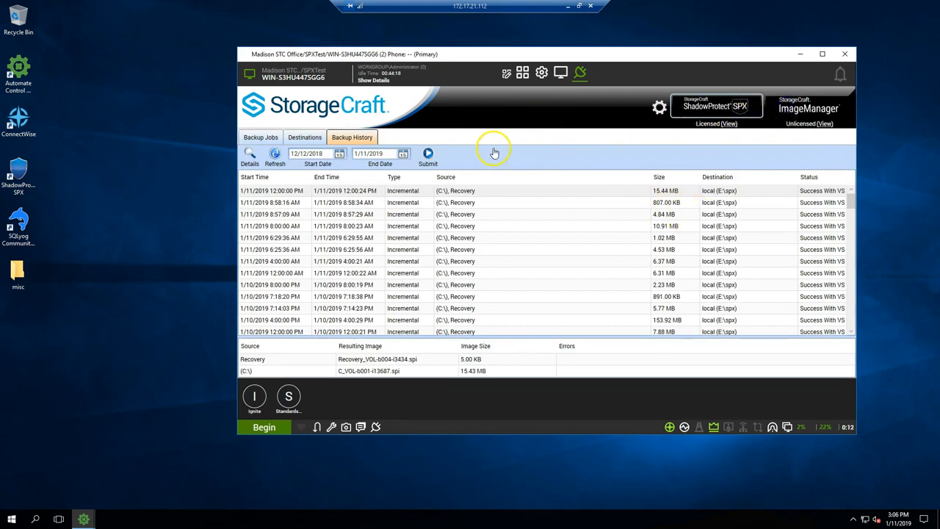
Refresh the computer's ImageManager data and return to the ShadowProtect SPX view.
left_click(804, 110)
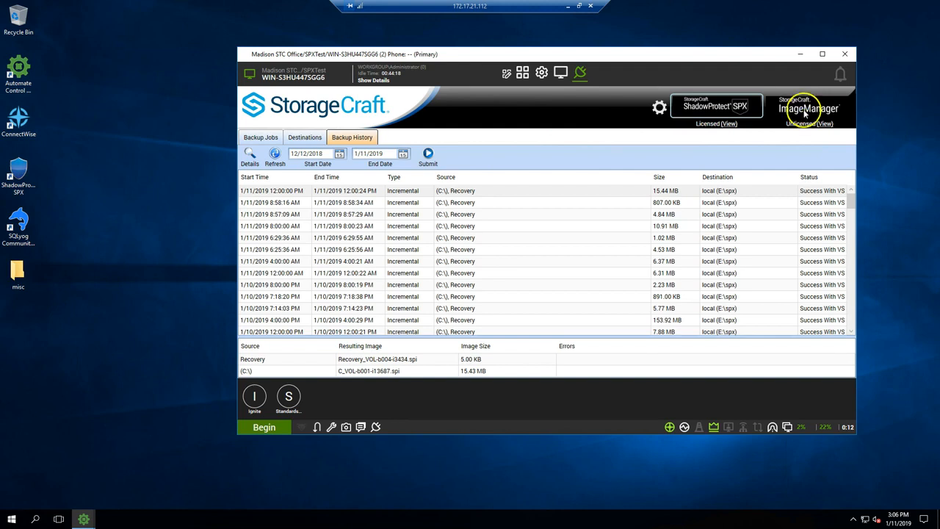
left_click(255, 233)
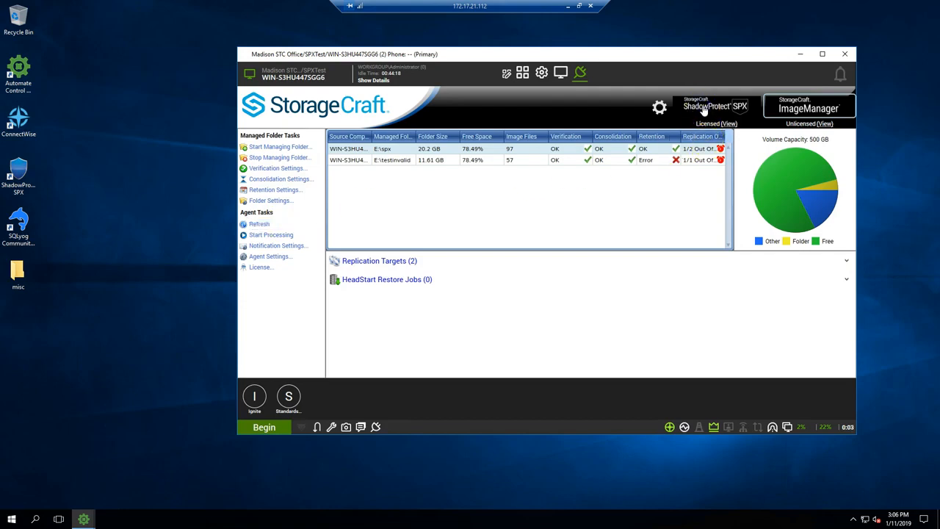
left_click(703, 108)
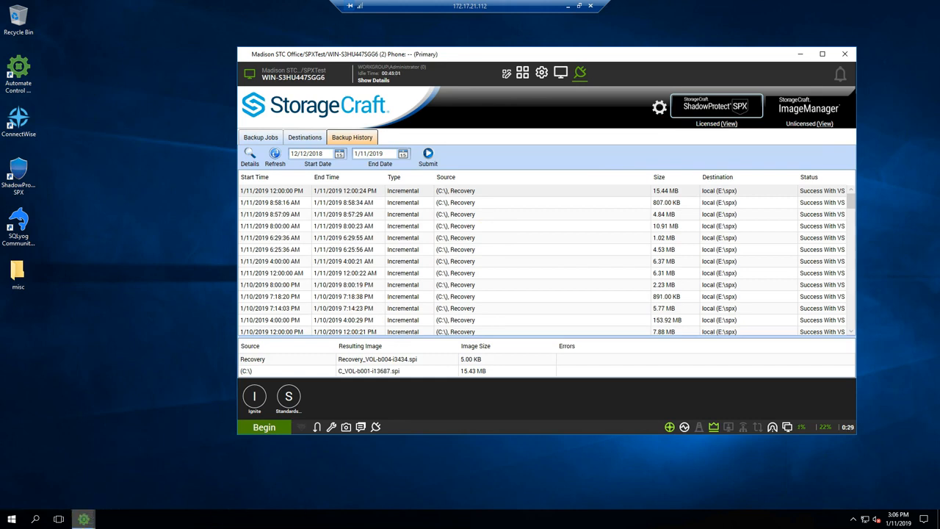